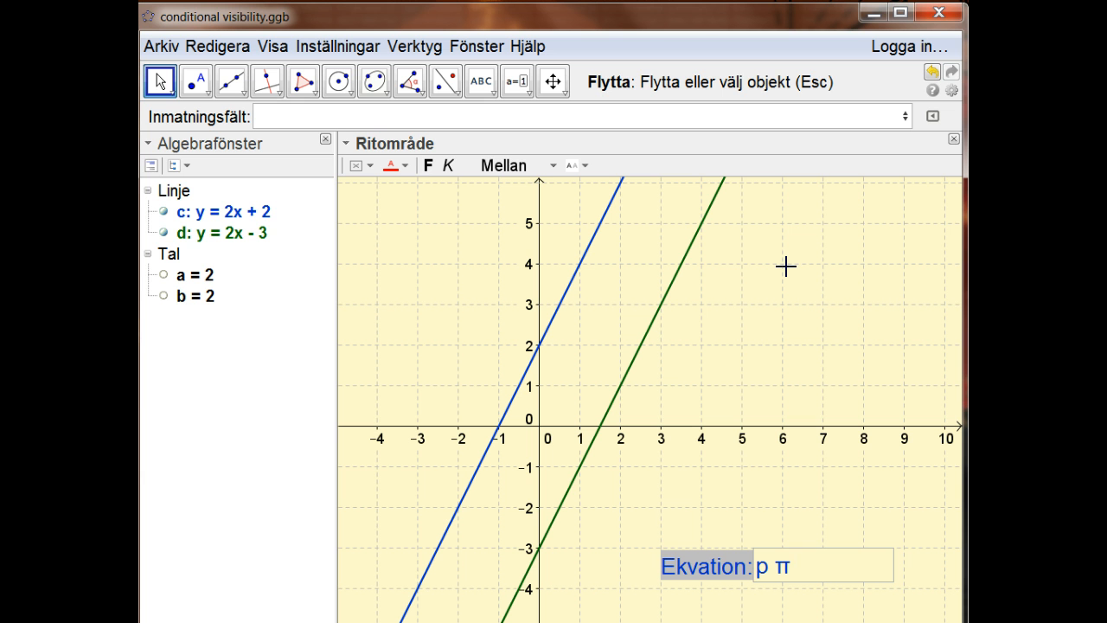
Clear the stray characters from the Ekvation input box, submit it and dismiss the error.
key(BackSpace)
key(BackSpace)
key(BackSpace)
key(BackSpace)
key(Return)
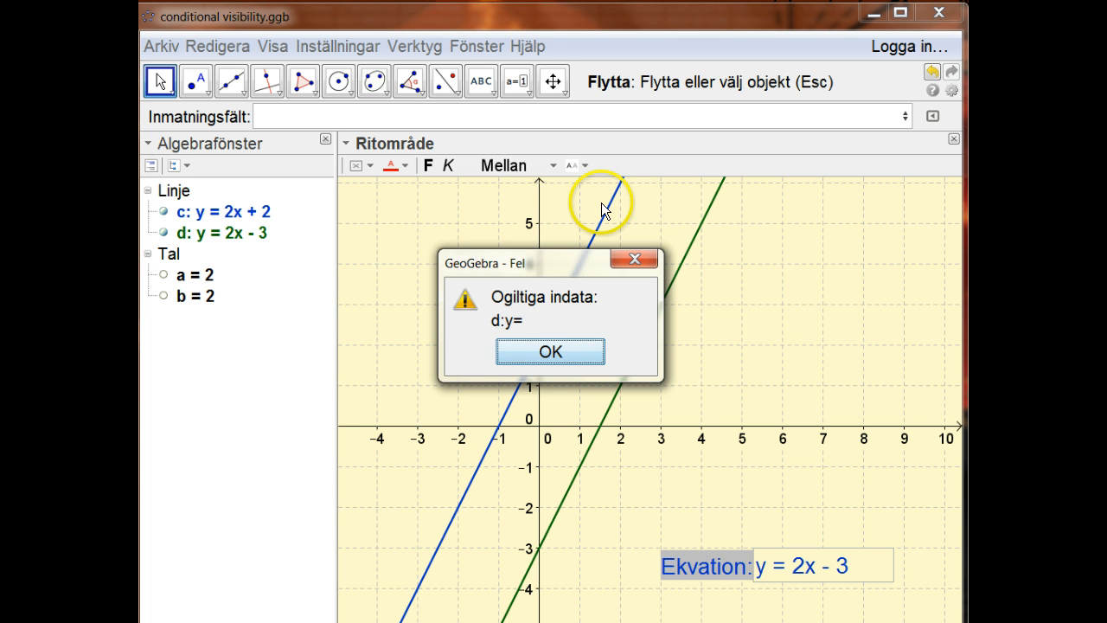
click(551, 350)
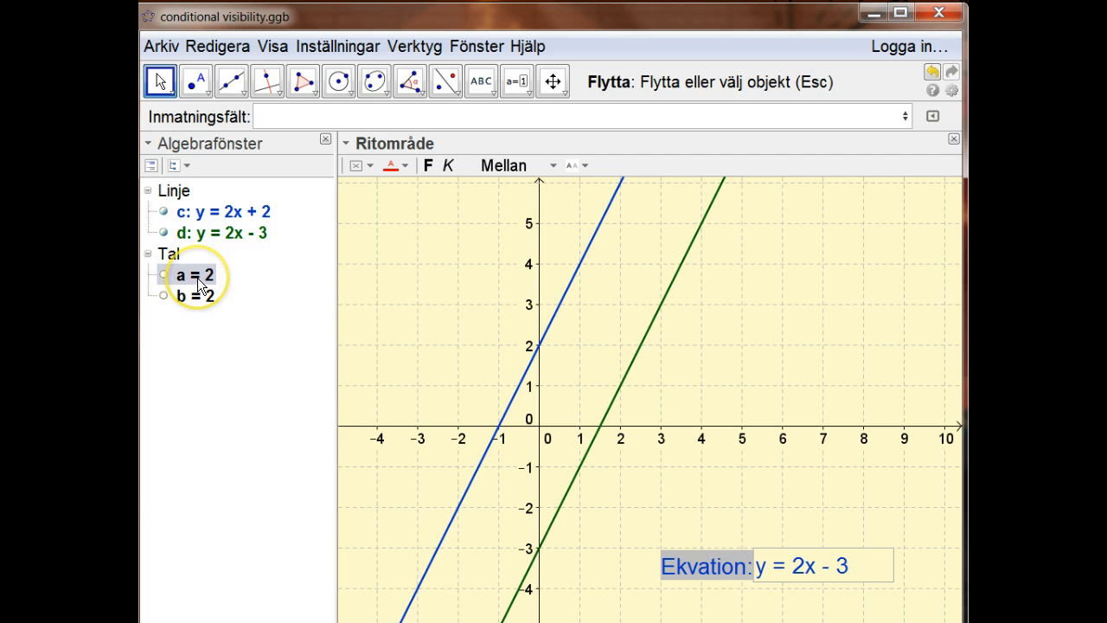
Examine the definitions of the number a and the blue line c.
mouse_move(198, 284)
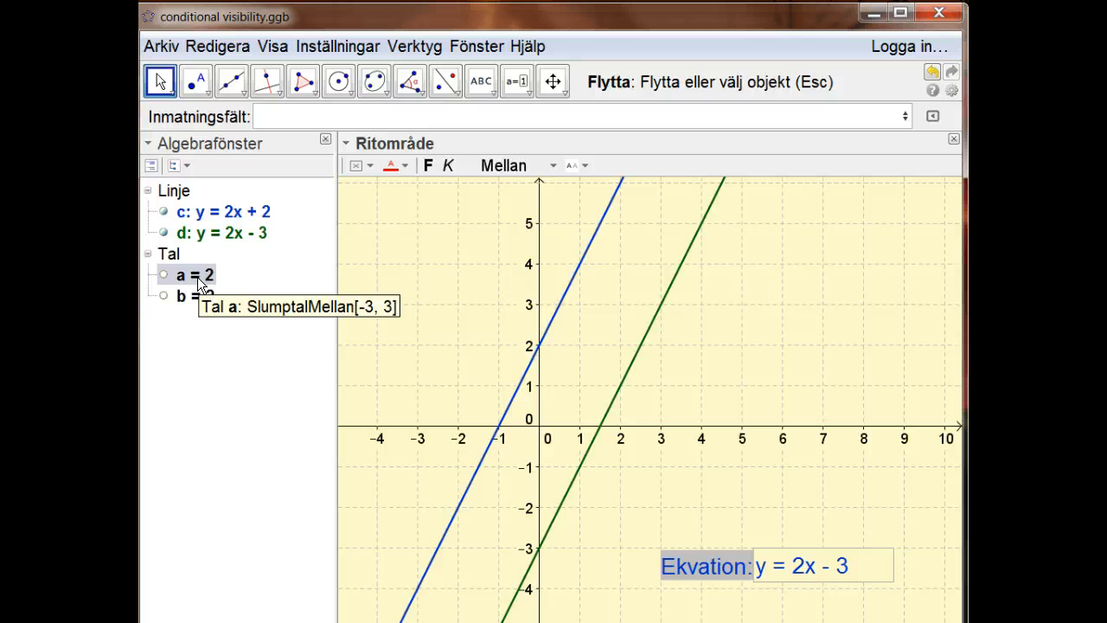
click(219, 320)
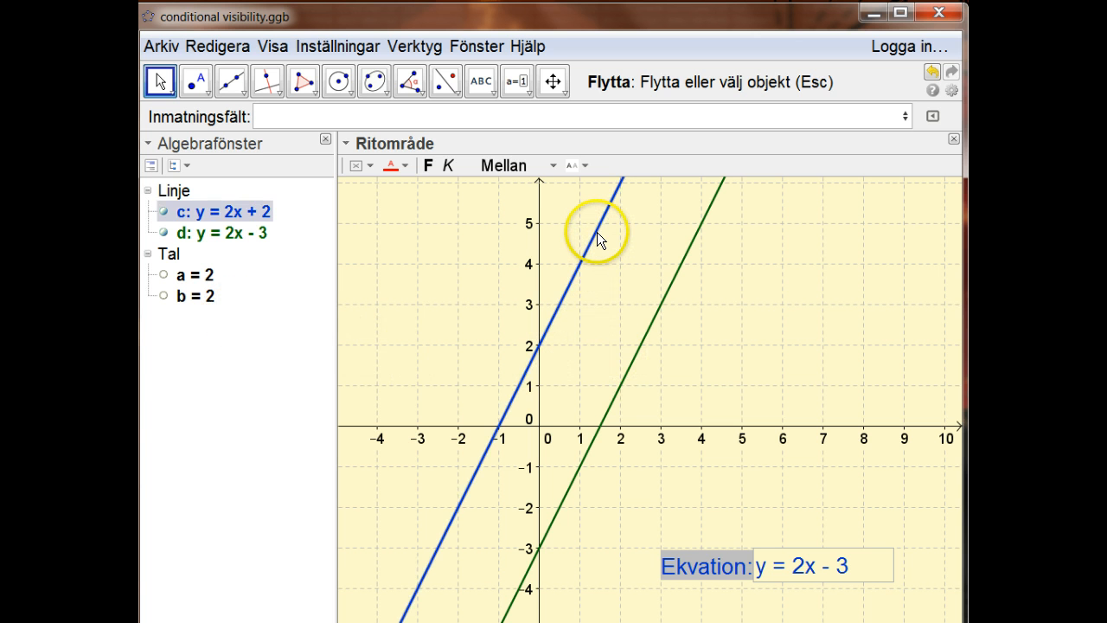
click(230, 212)
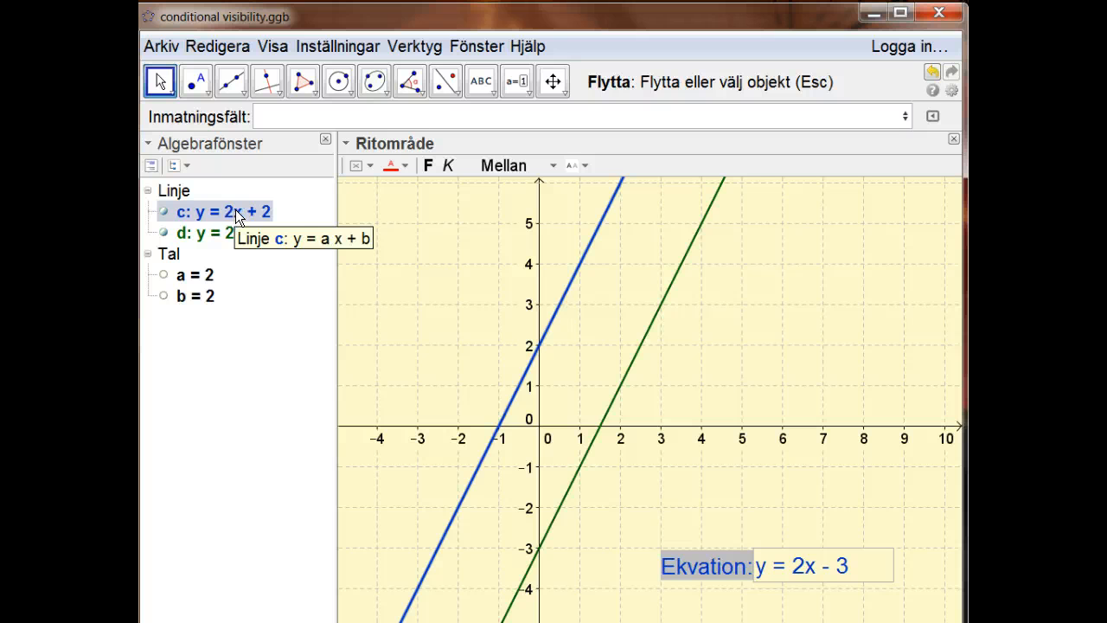
click(469, 306)
click(759, 392)
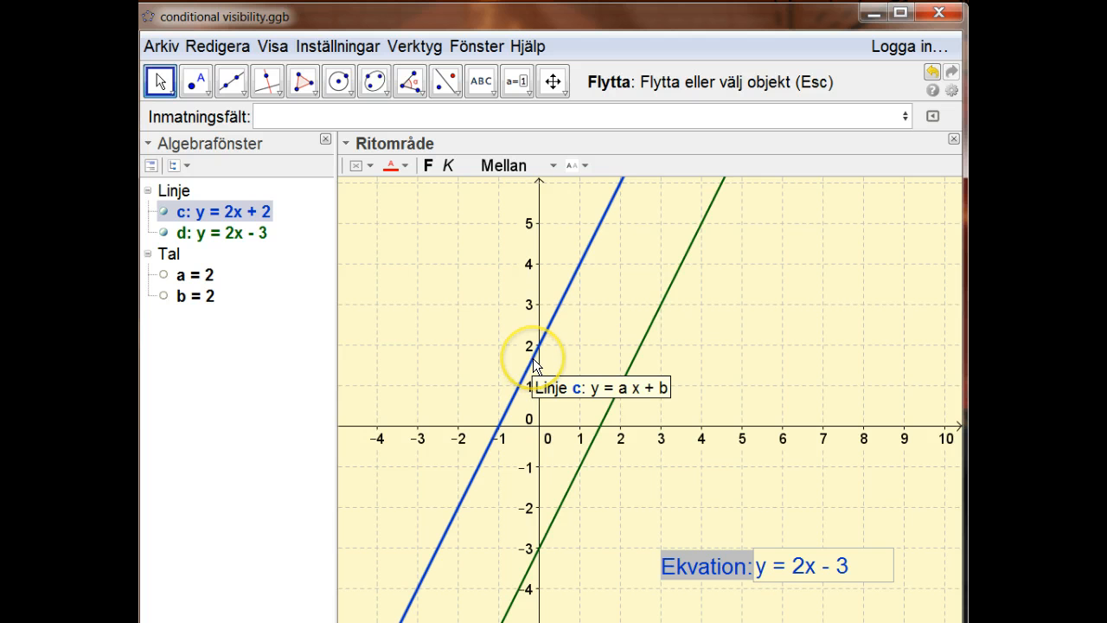
Recompute the random values of a and b, and try to enter y= 2x-2 in the Ekvation input box.
key(F9)
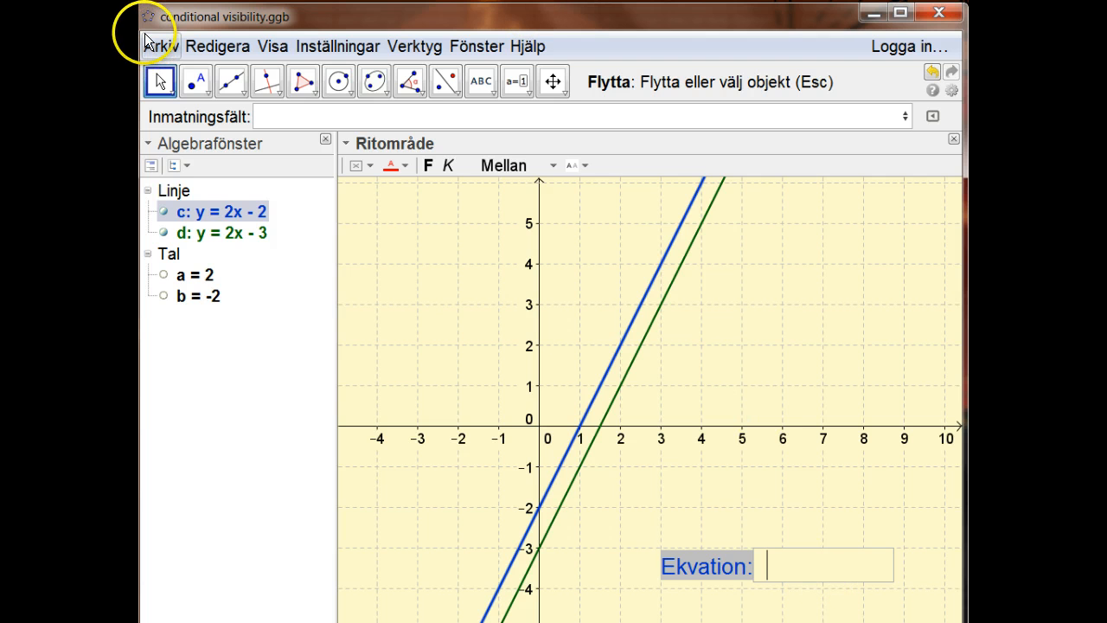
text(y= )
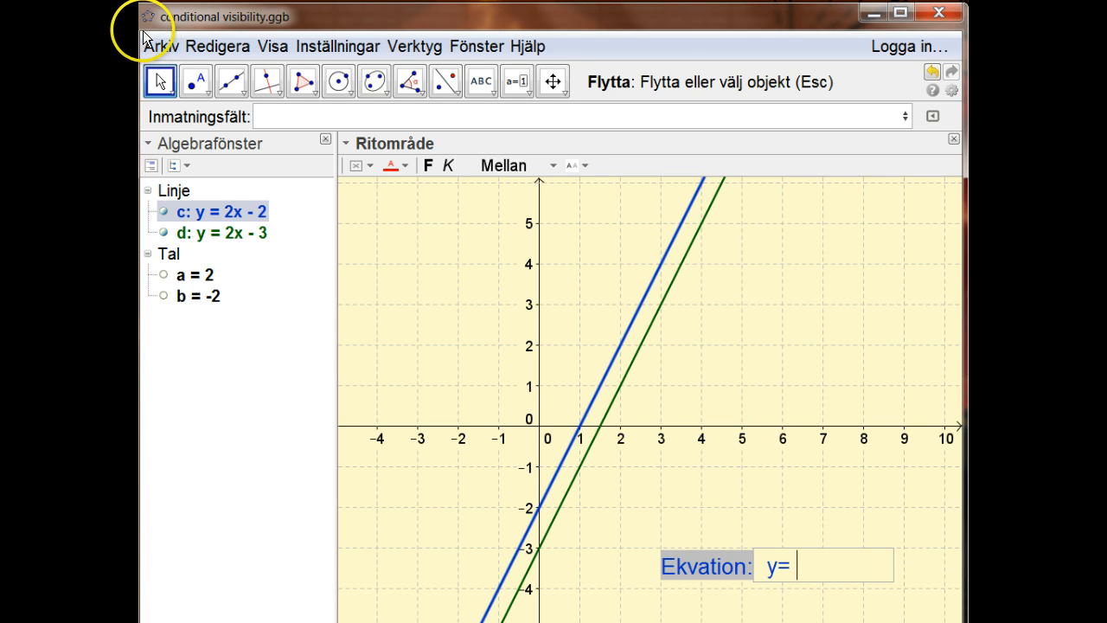
text(2x)
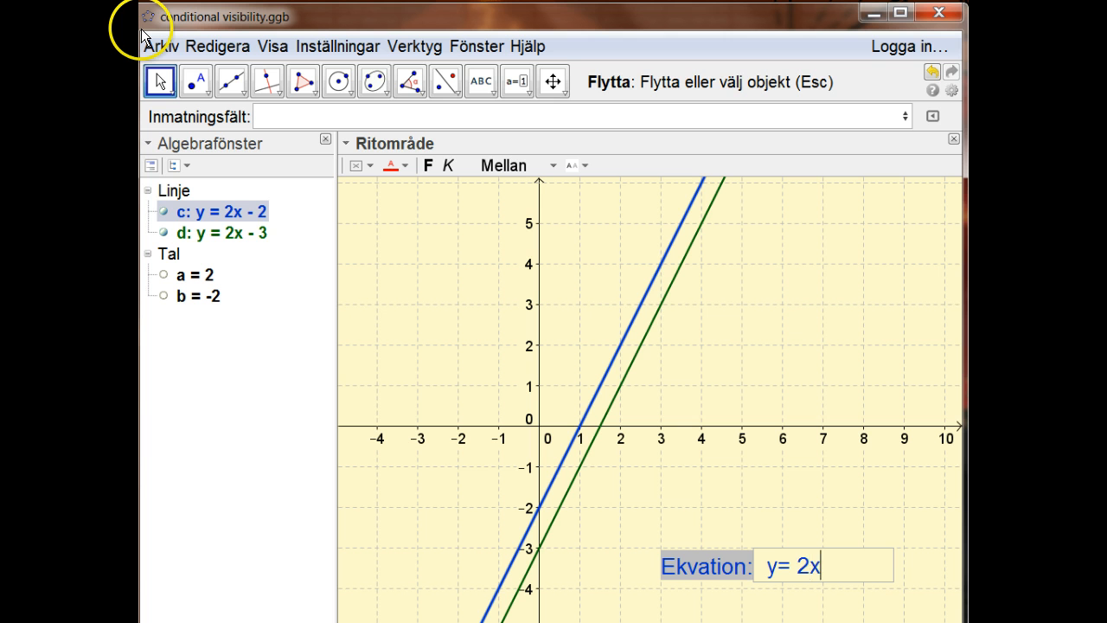
text(-2)
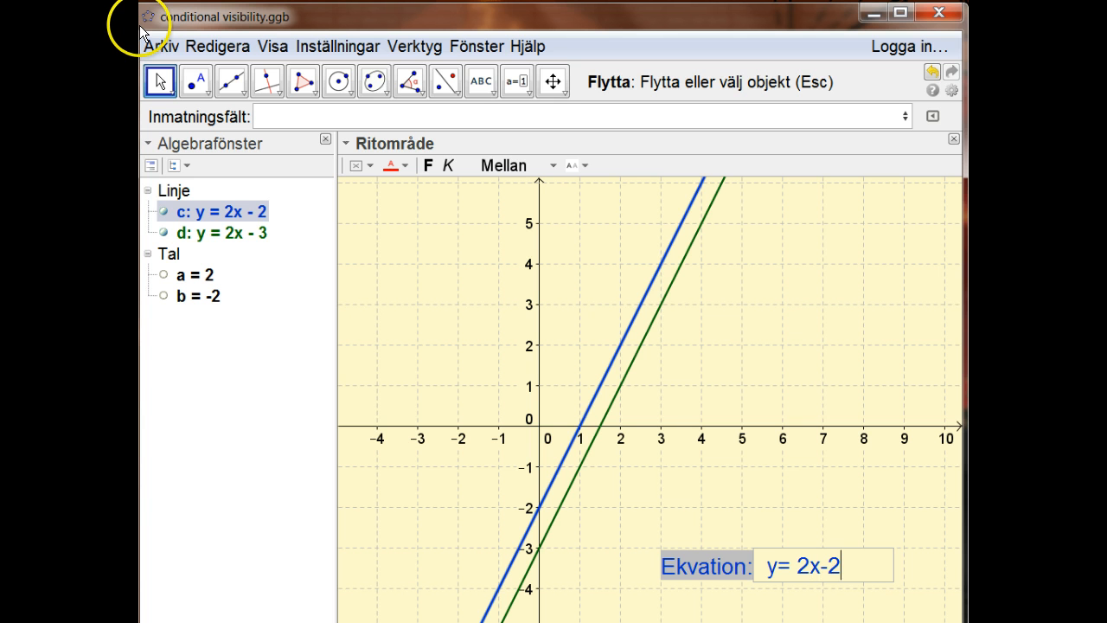
key(Return)
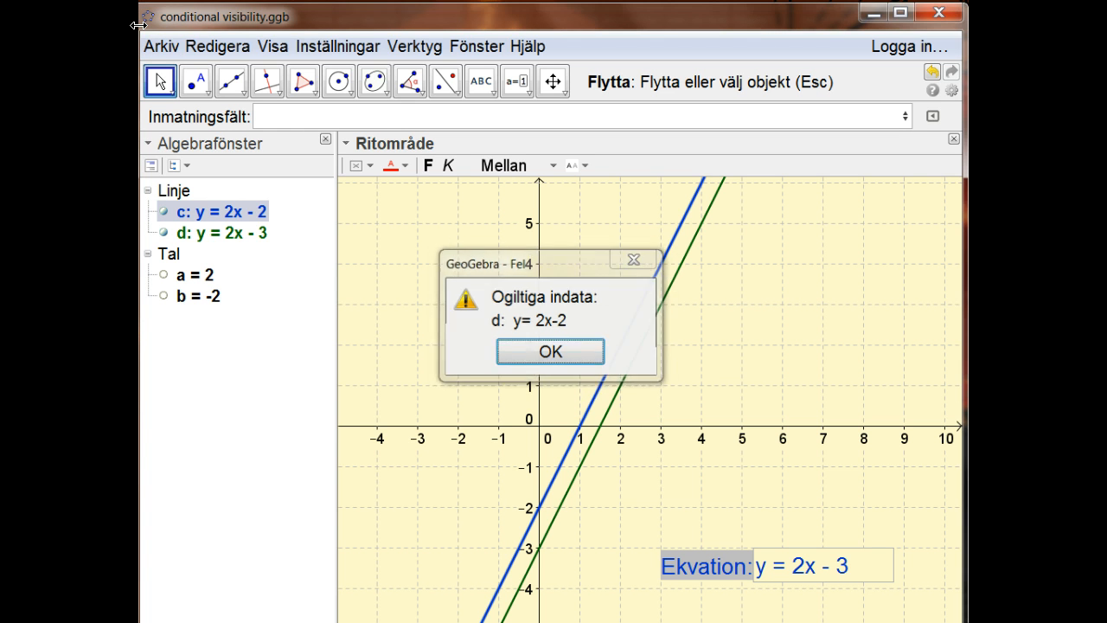
key(Return)
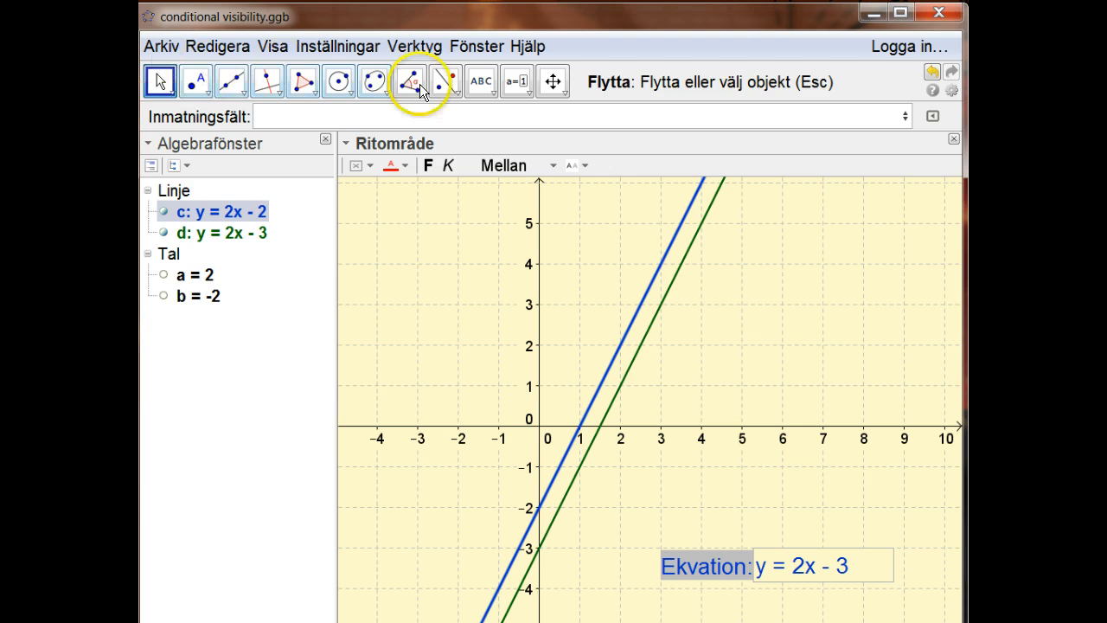
Change the equation in the Ekvation input box to y = 2x - 2 and check that both lines coincide.
click(860, 565)
key(BackSpace)
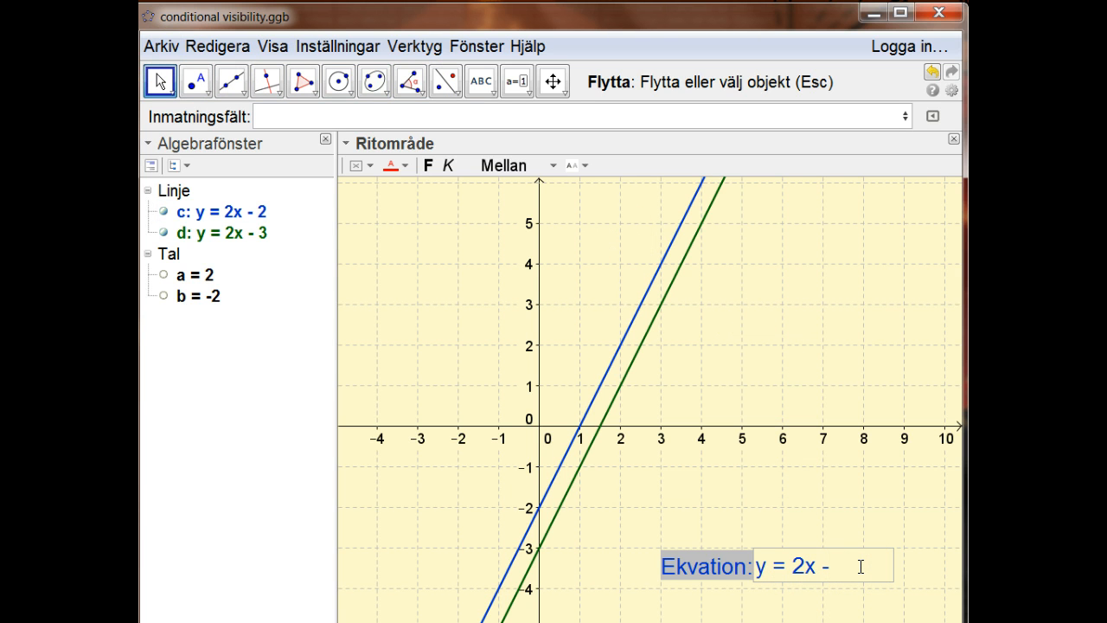
text(2)
key(Return)
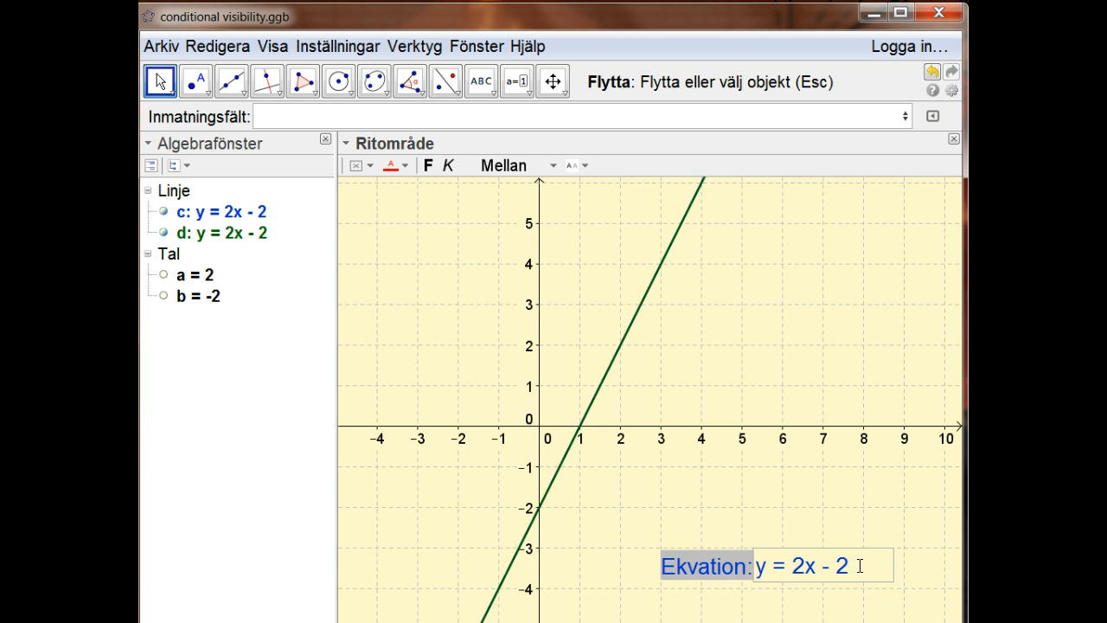
click(566, 451)
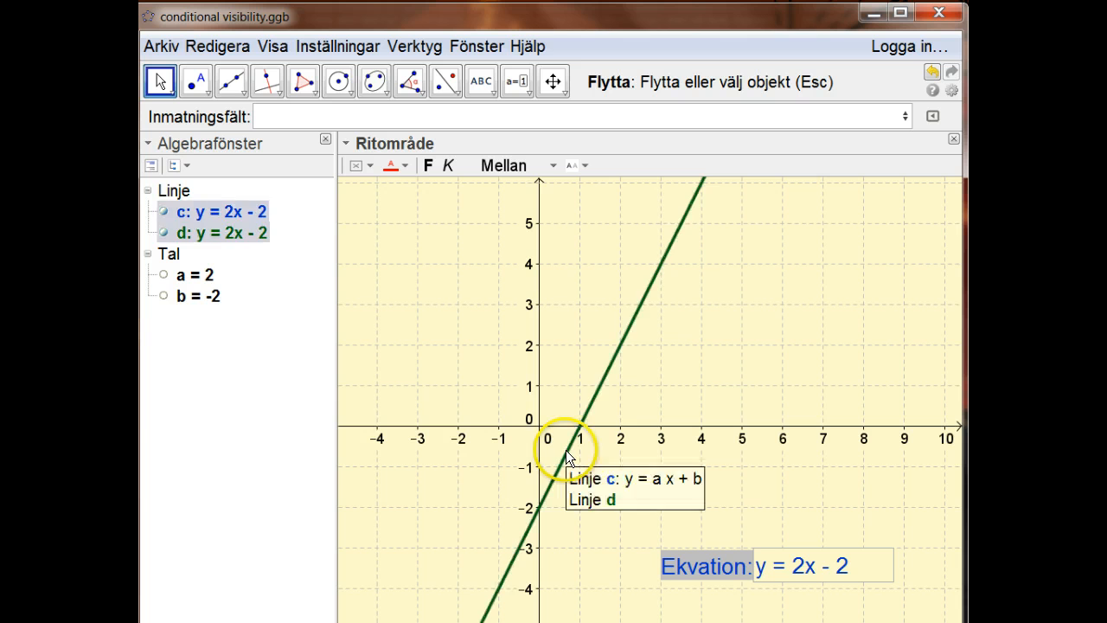
click(695, 259)
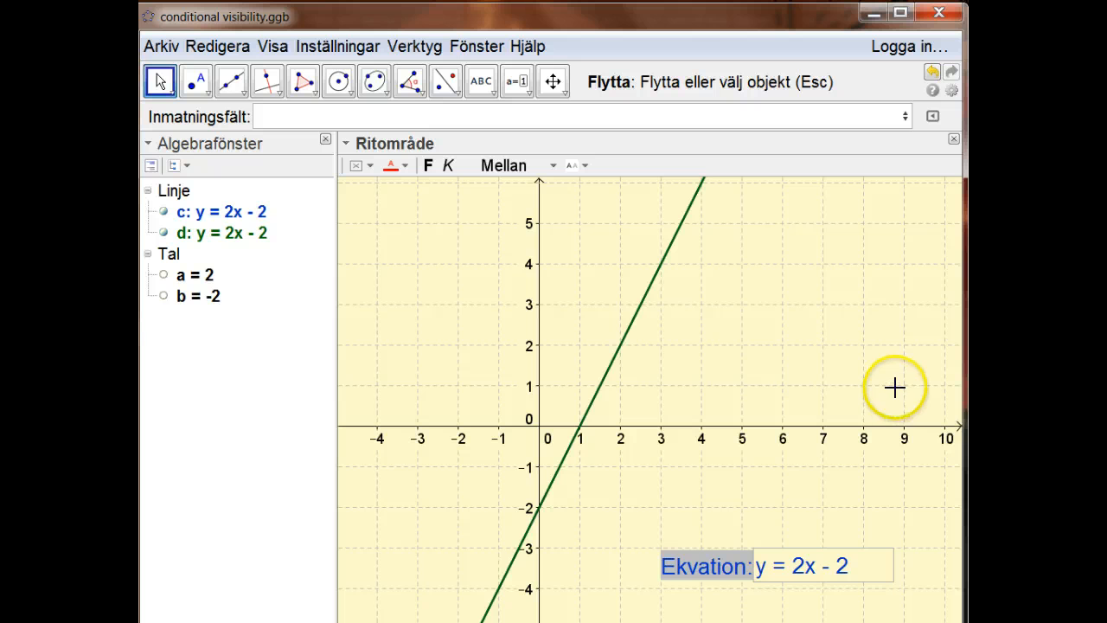
Recompute the random values of a and b twice, submitting the emptied Ekvation box and dismissing the error each time.
key(F9)
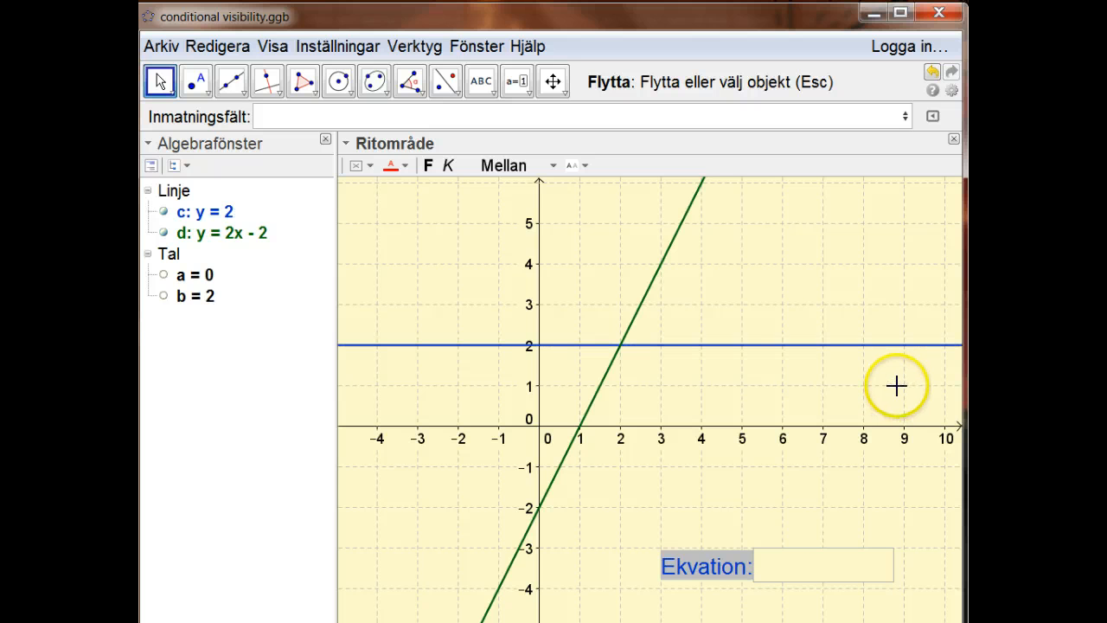
key(BackSpace)
key(BackSpace)
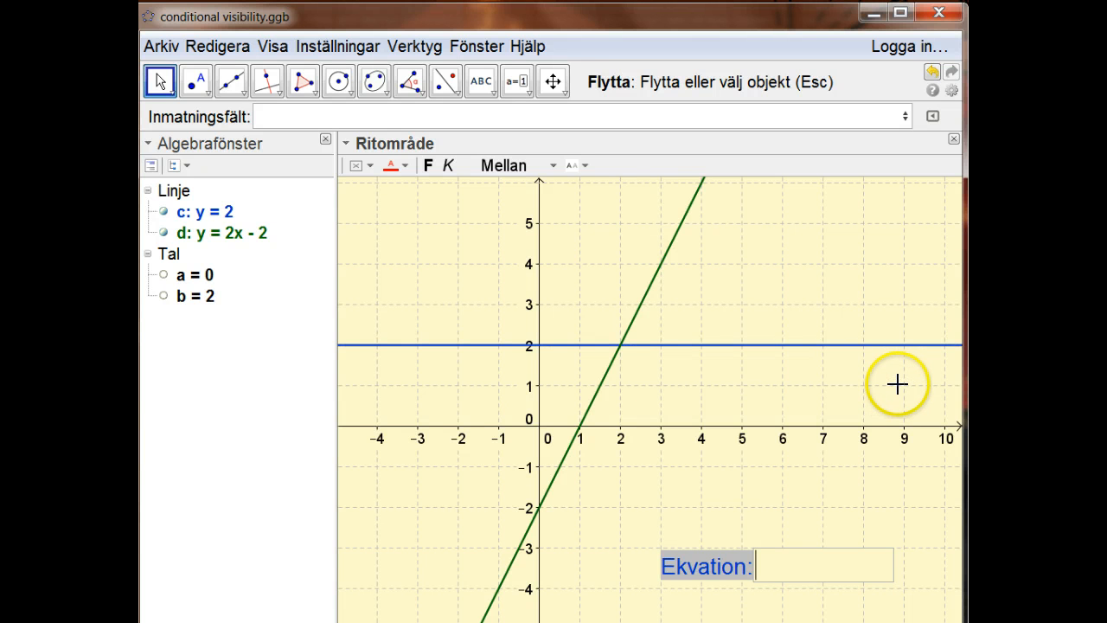
key(Return)
key(Return)
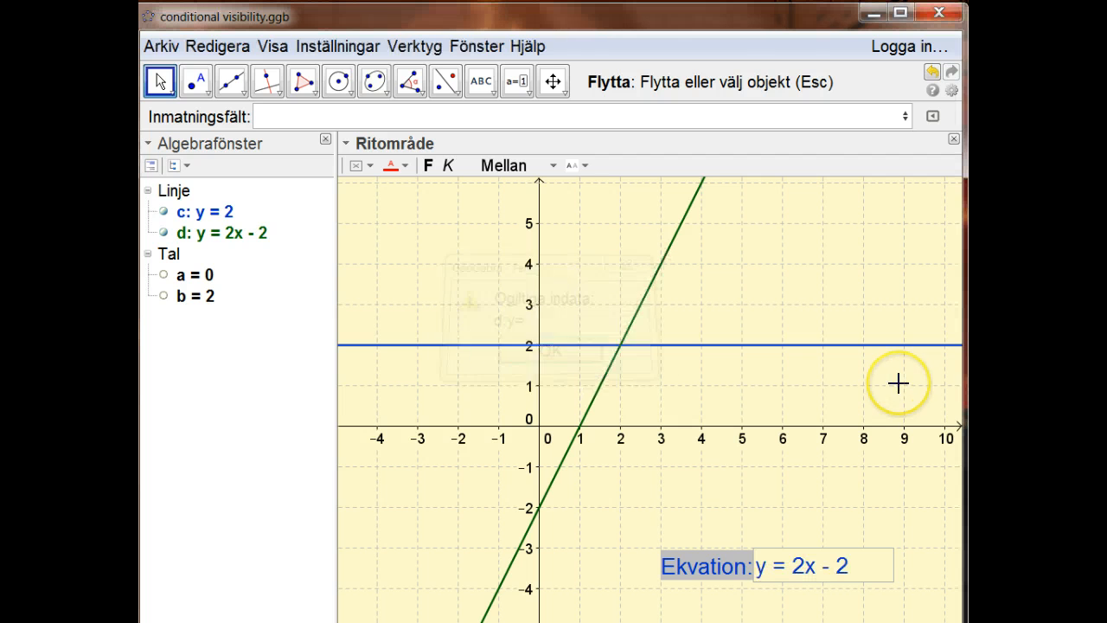
key(F9)
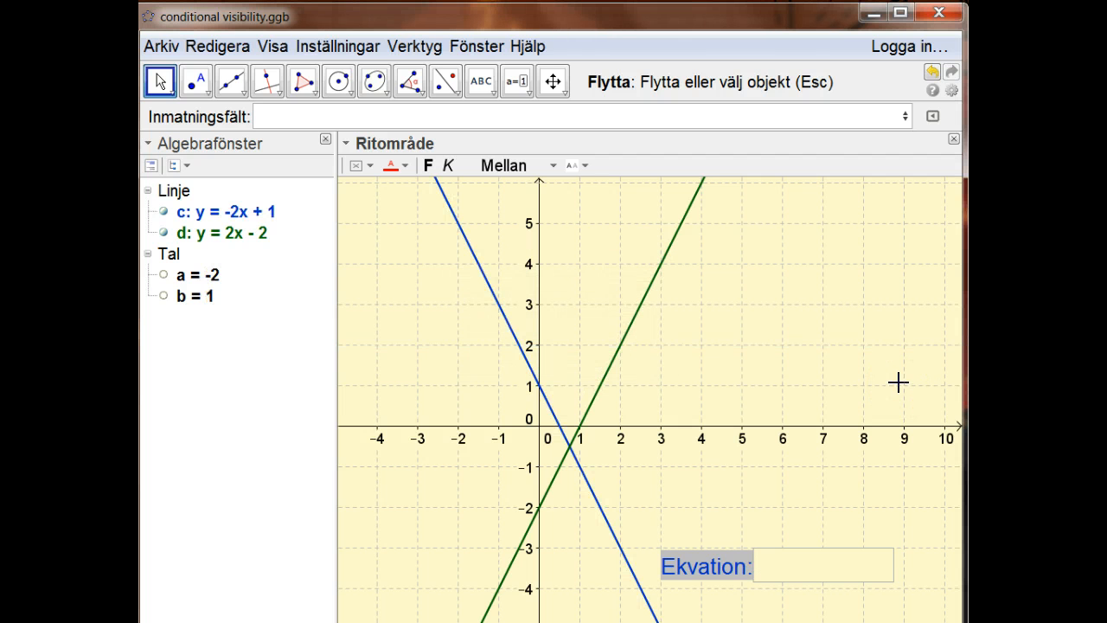
key(Return)
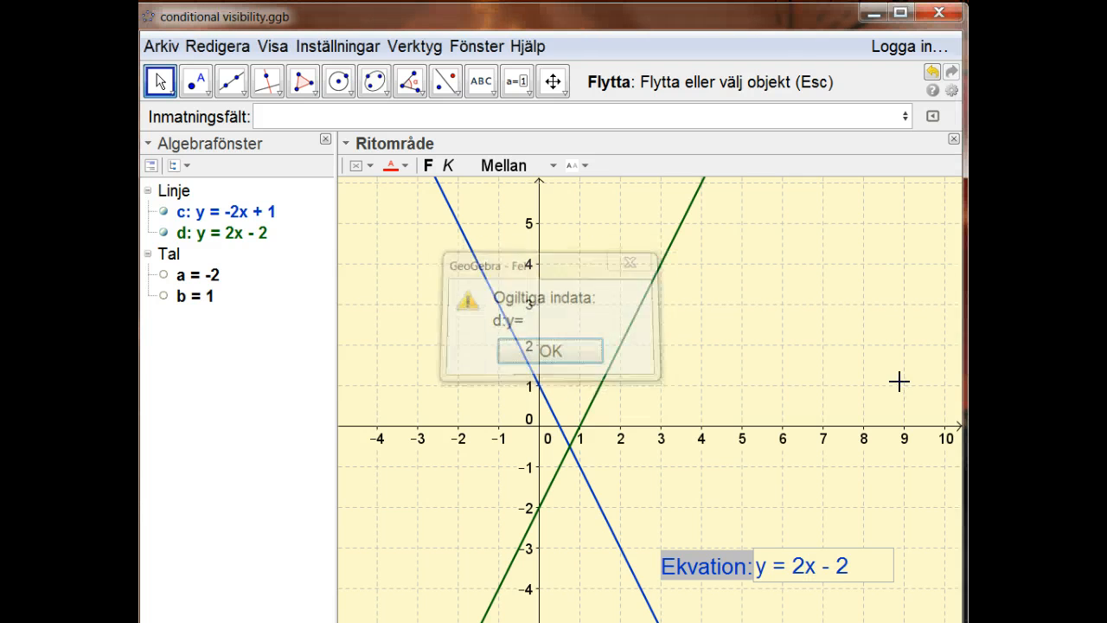
key(Return)
click(895, 378)
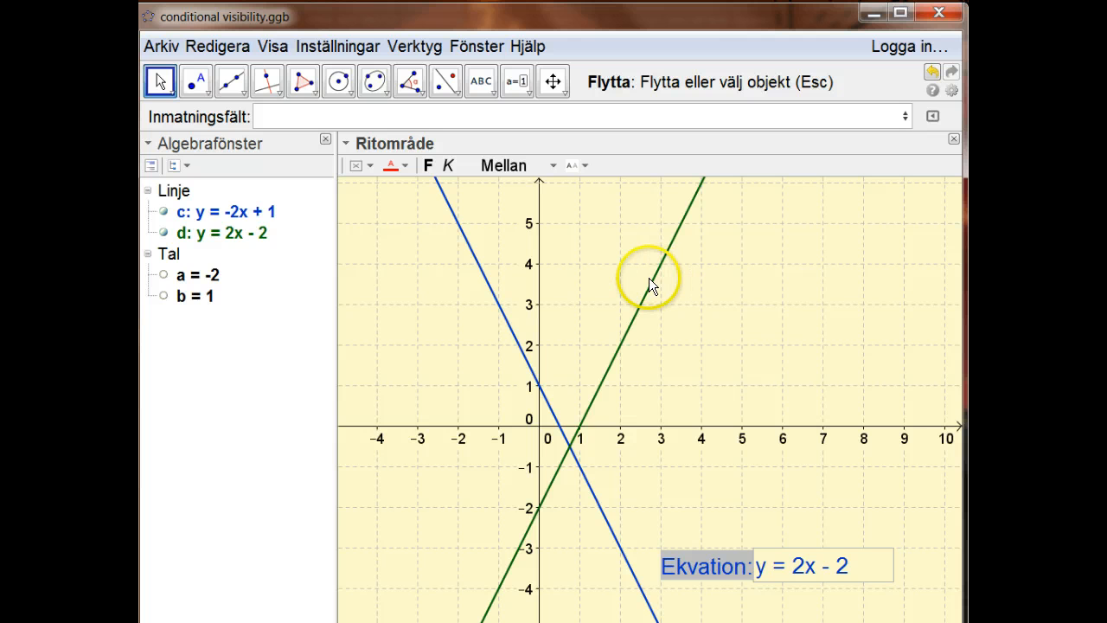
Create a text object with the content "Right" through the input bar.
click(473, 111)
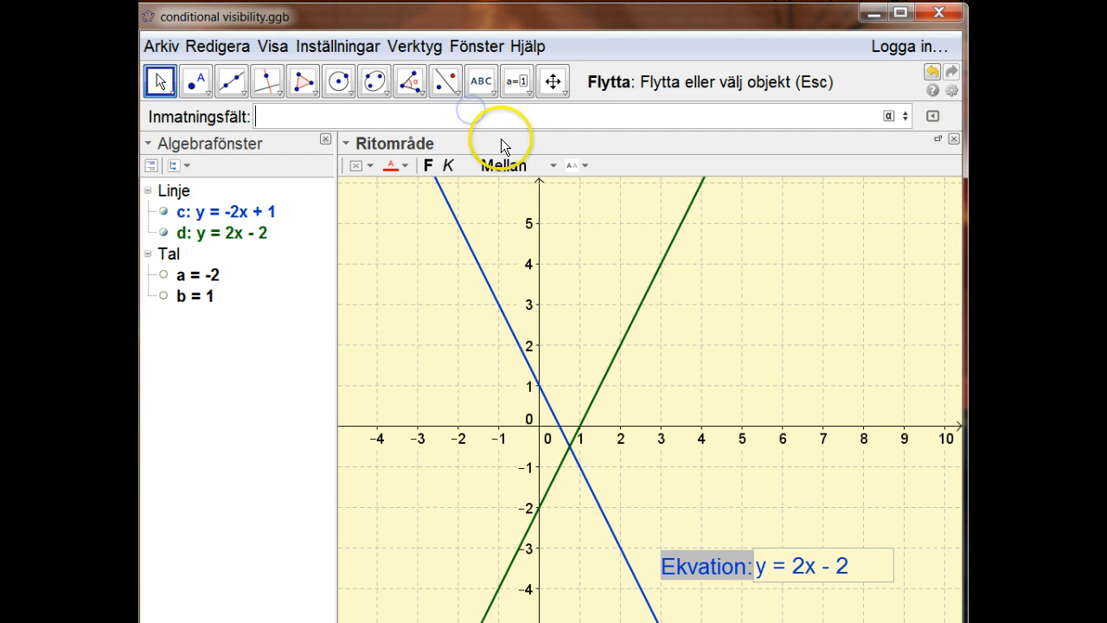
text(Ri)
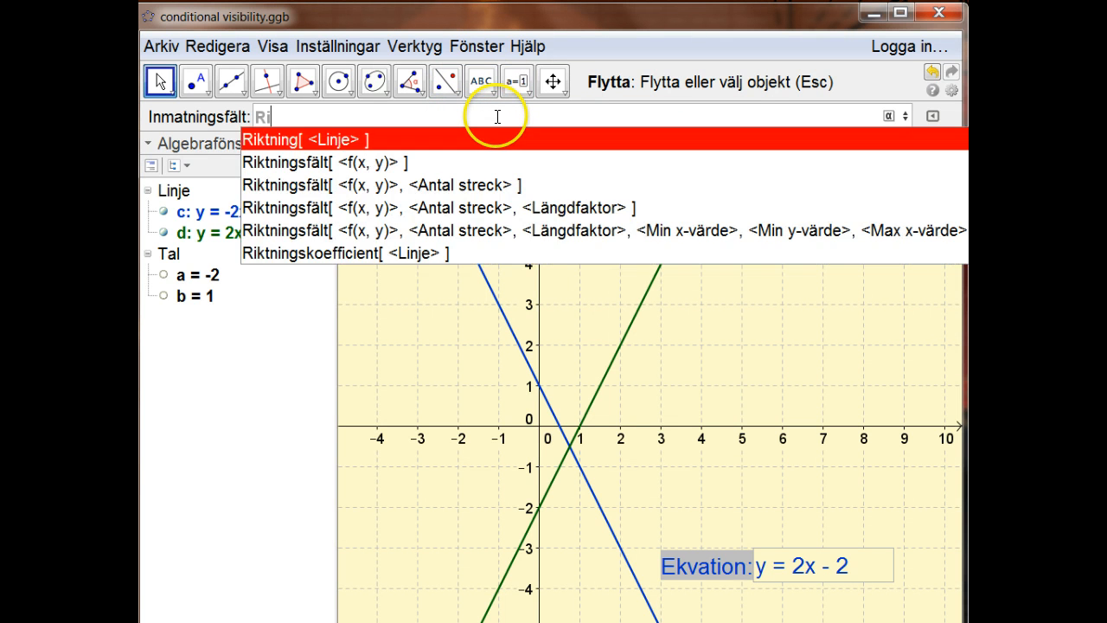
text(ght)
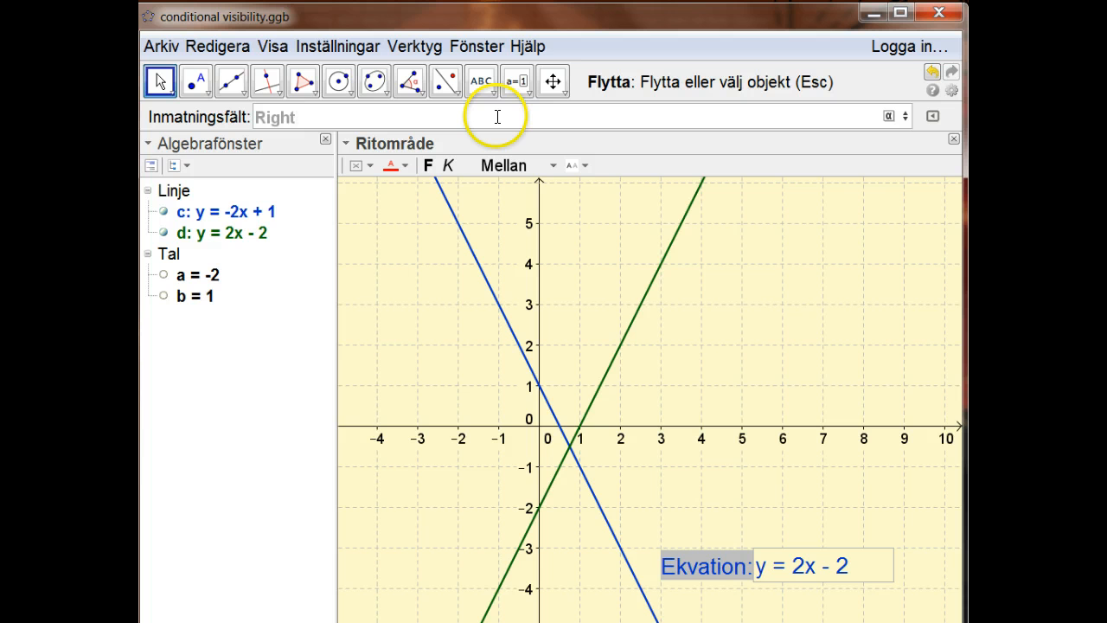
text(")
key(Home)
text(")
key(Return)
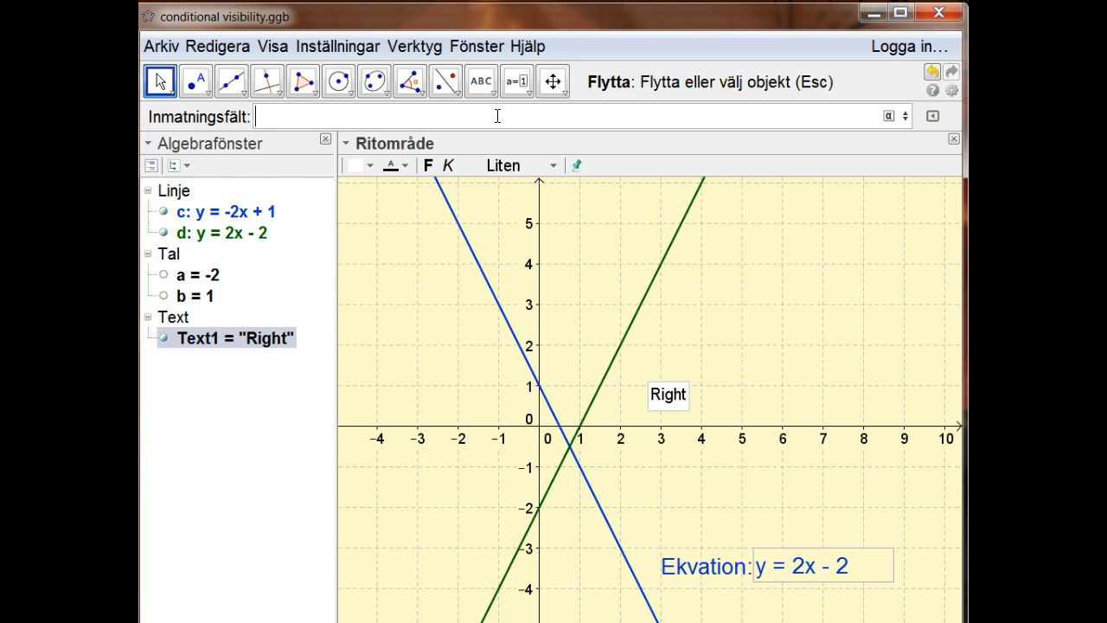
Create a text object "Wrong" and place both texts near x = 4, with "Right" directly above "Wrong".
text("Wrong")
key(Return)
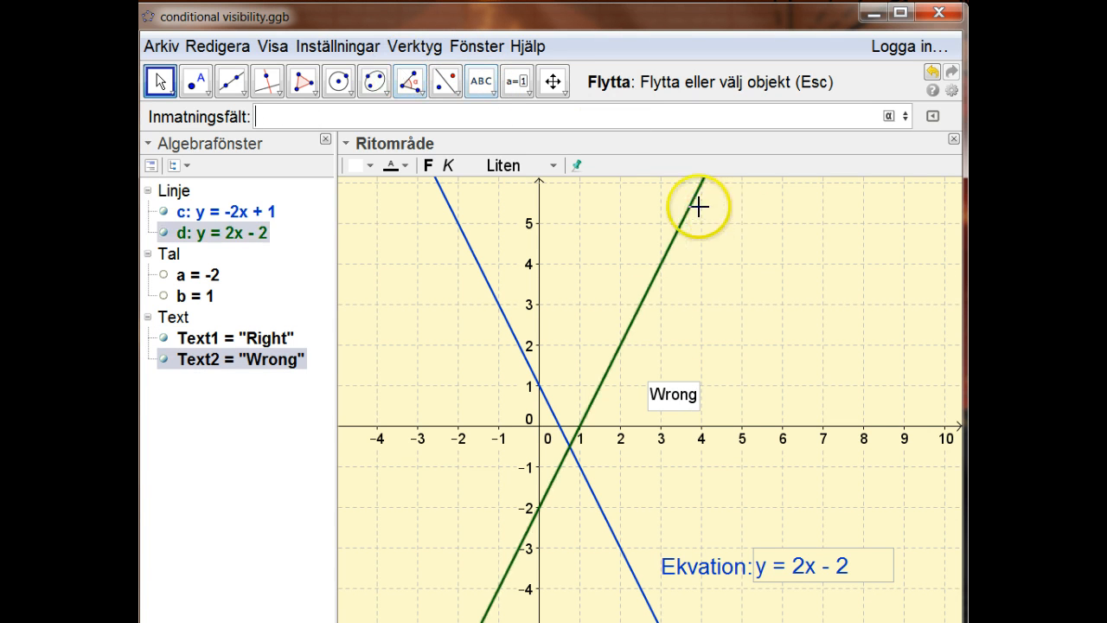
drag(682, 396, 735, 396)
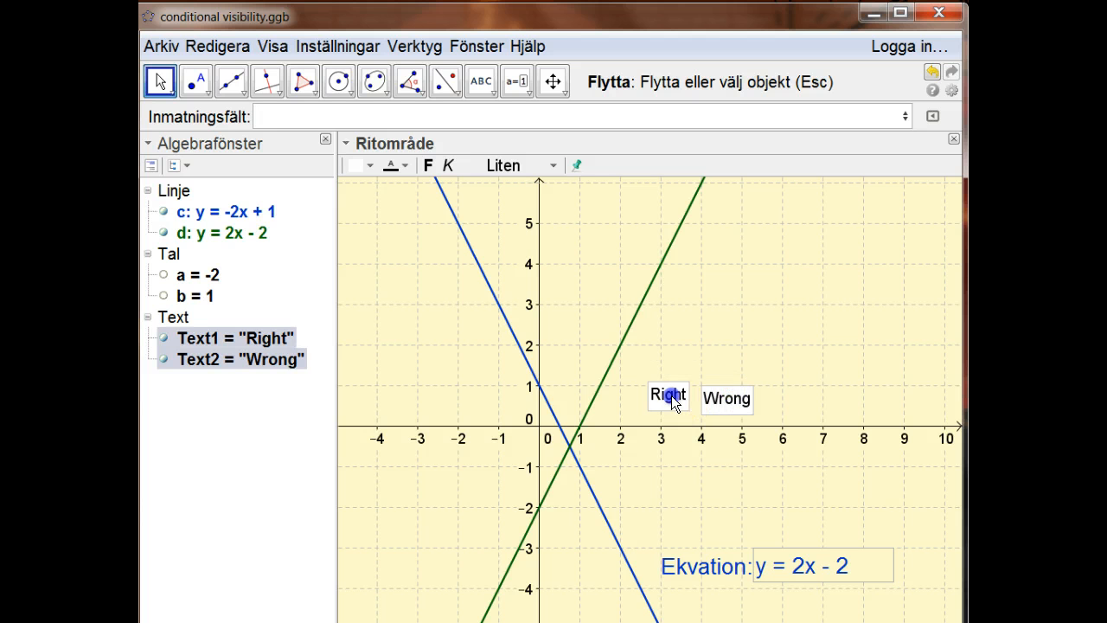
drag(668, 394, 725, 363)
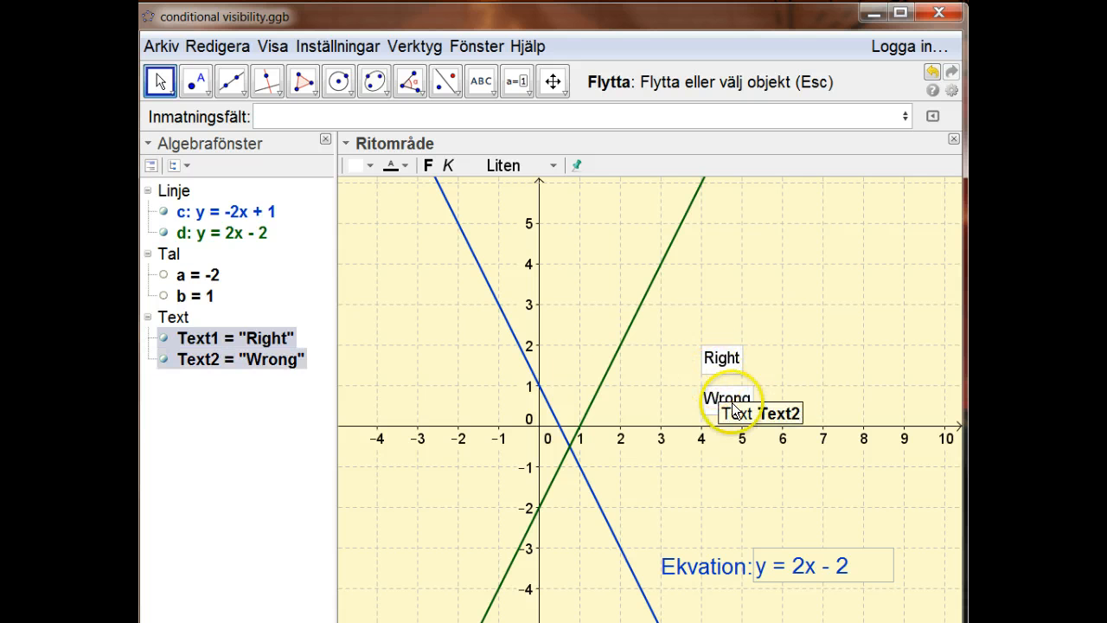
Set the condition to show the "Right" text object to c==d in its advanced properties.
right_click(720, 358)
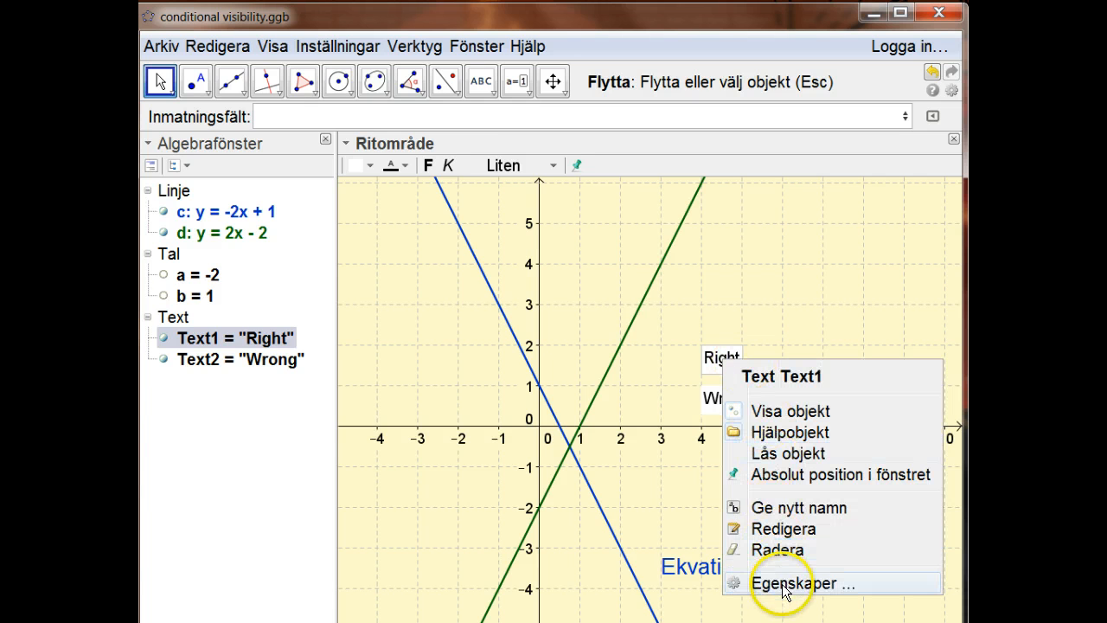
click(781, 585)
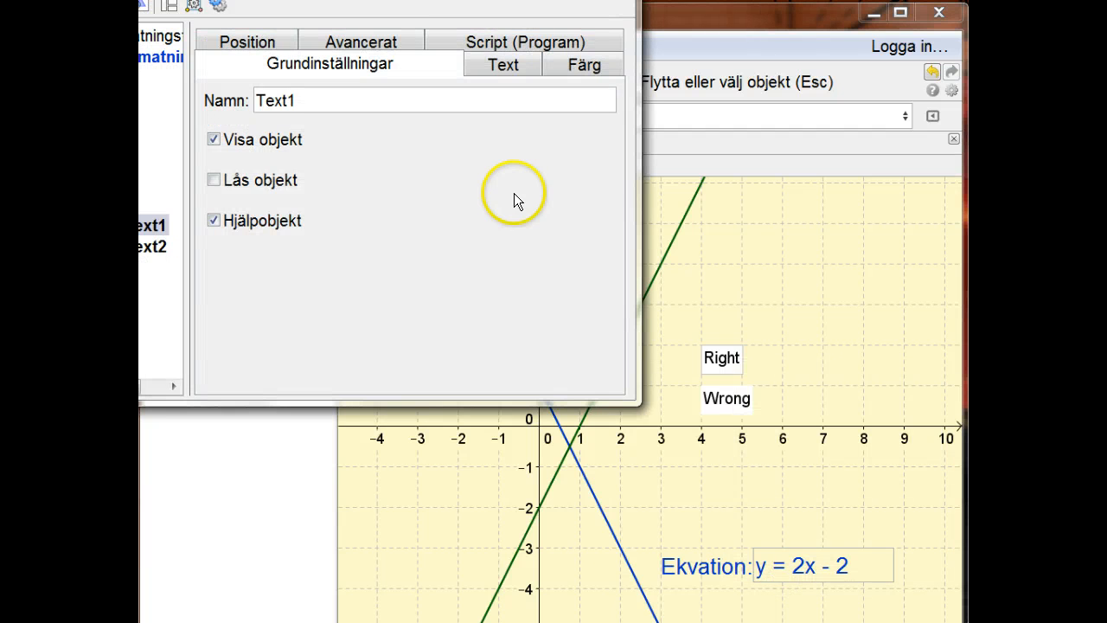
drag(479, 0, 565, 64)
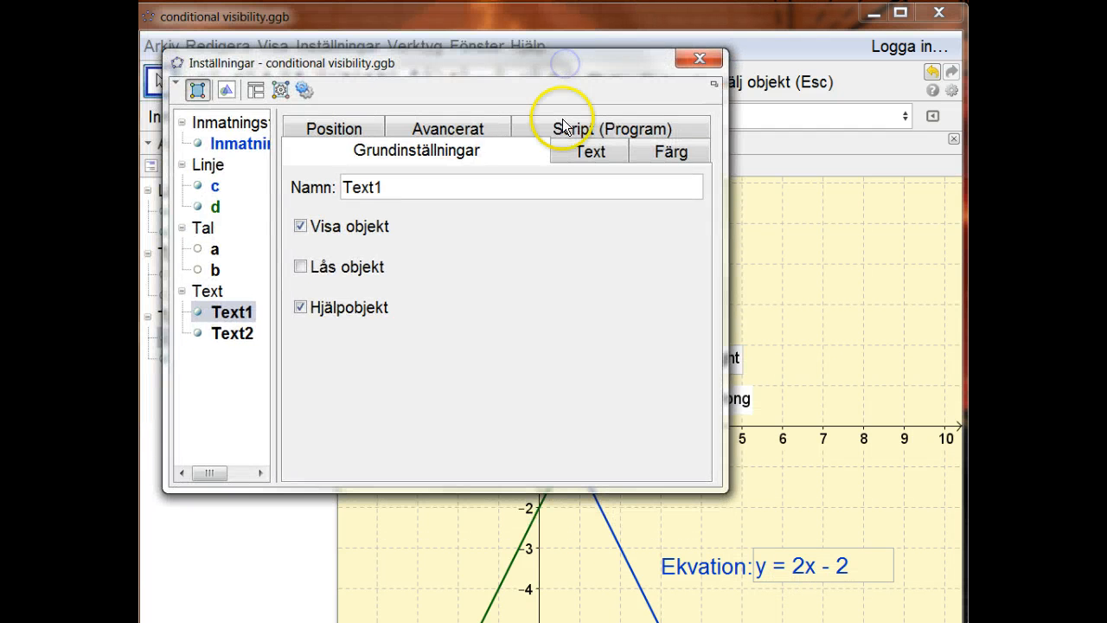
click(450, 135)
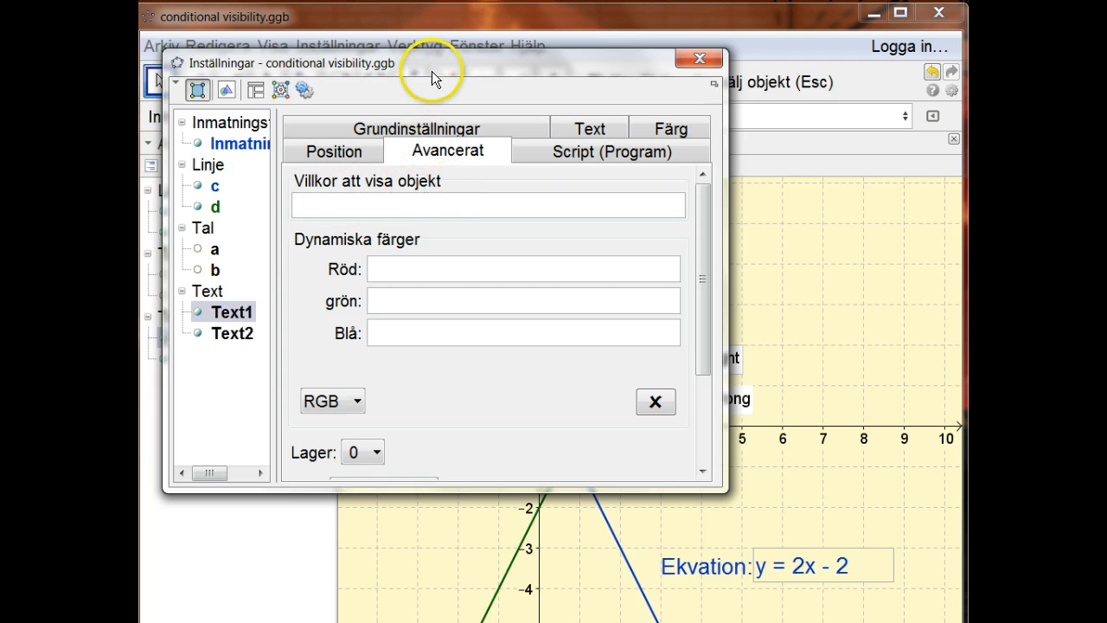
drag(438, 99, 595, 140)
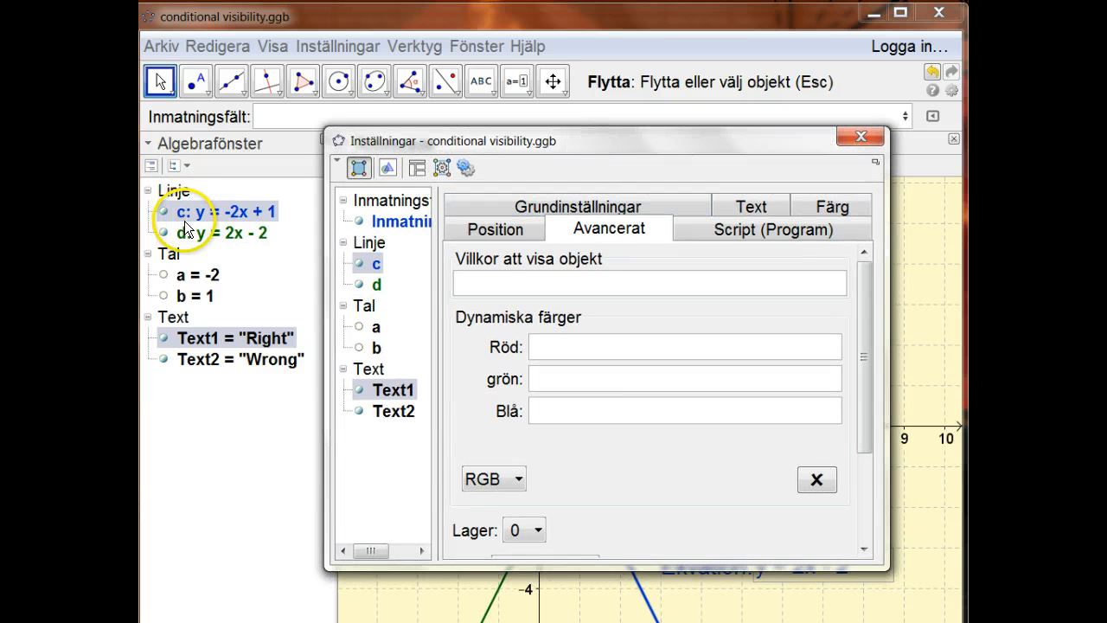
click(482, 278)
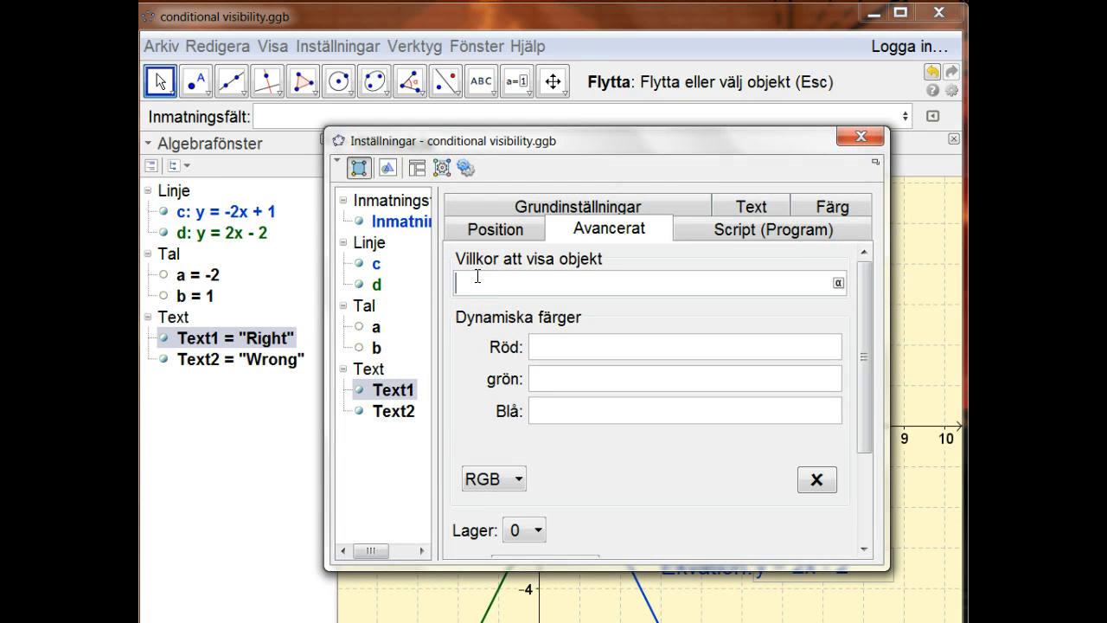
text(c==d)
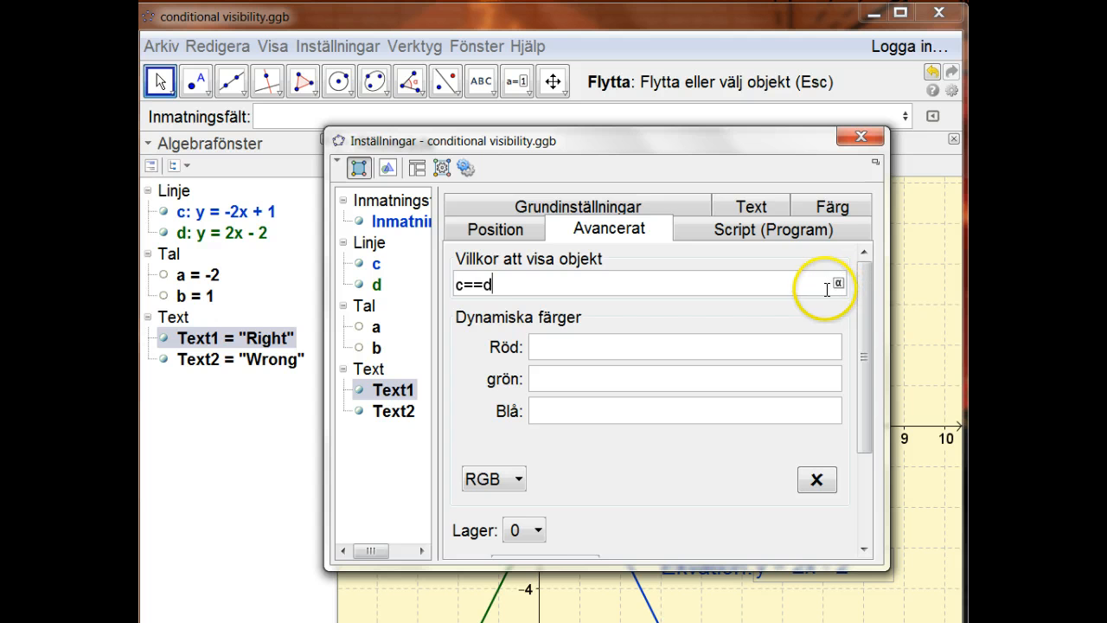
key(Return)
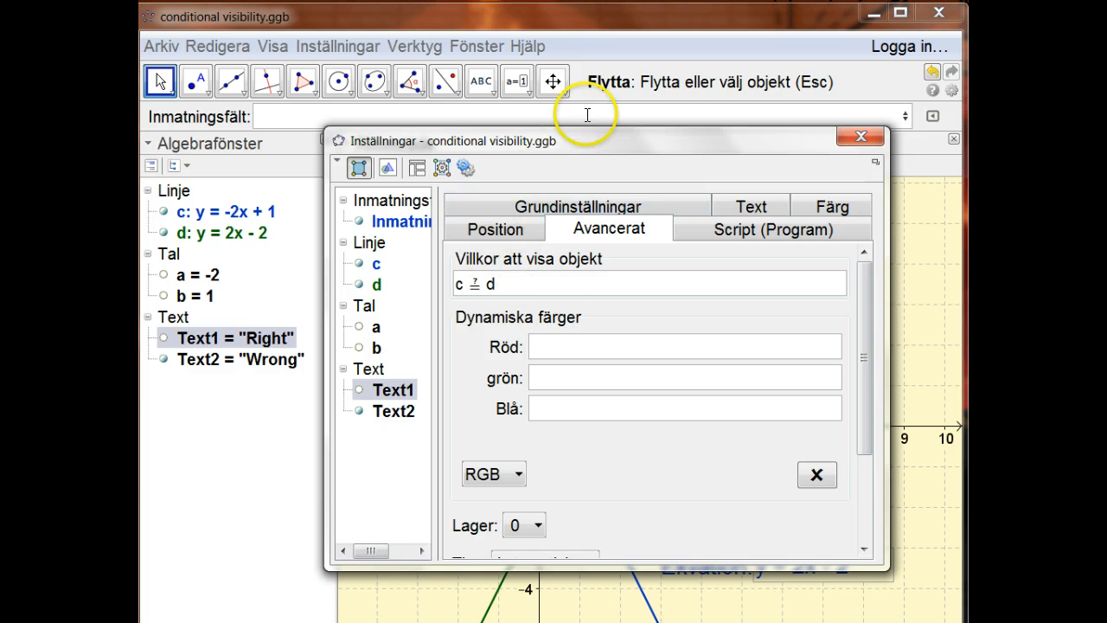
Set the condition to show the "Wrong" text object, Text2, to c <> d.
mouse_move(591, 142)
mouse_down()
mouse_move(553, 176)
mouse_move(448, 450)
mouse_move(397, 464)
mouse_move(549, 106)
mouse_up()
ctrl+click(334, 377)
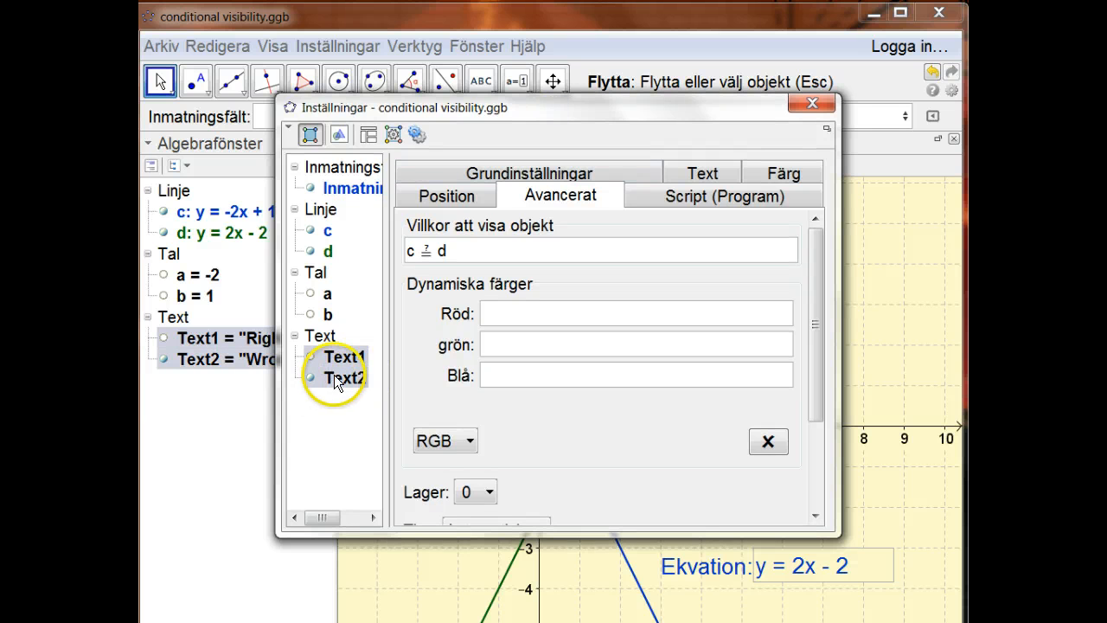
click(338, 376)
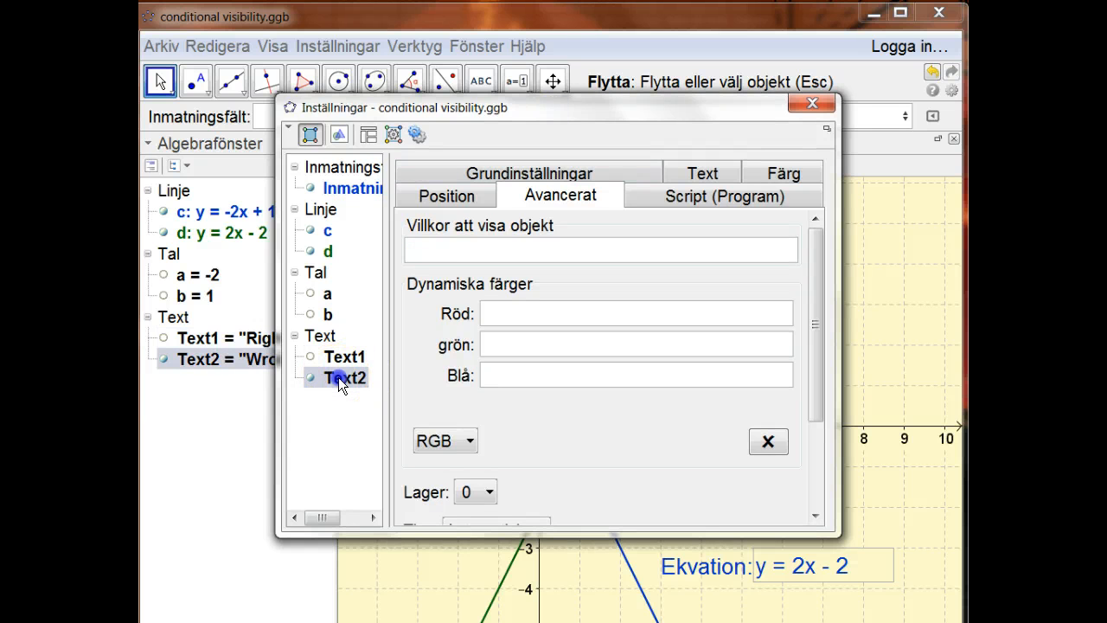
click(502, 251)
text(c)
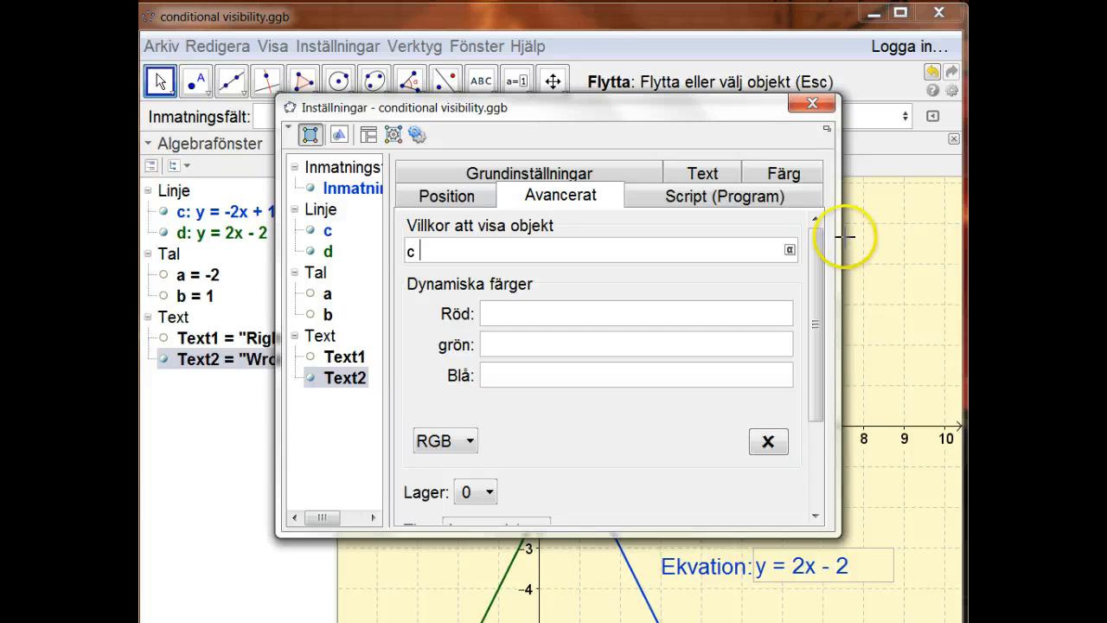
click(788, 252)
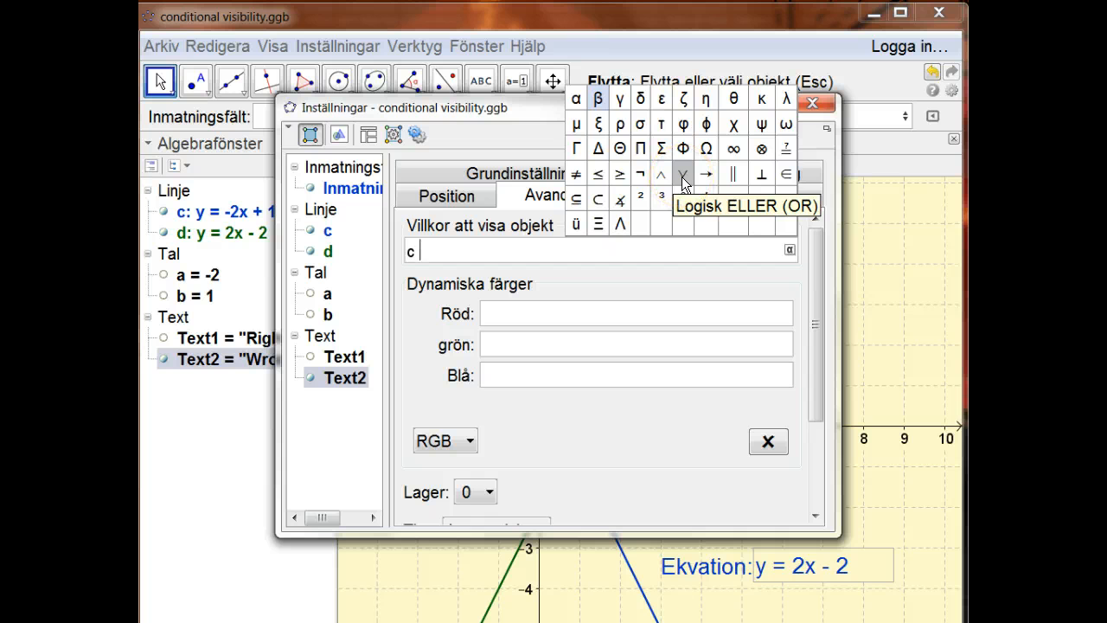
click(485, 250)
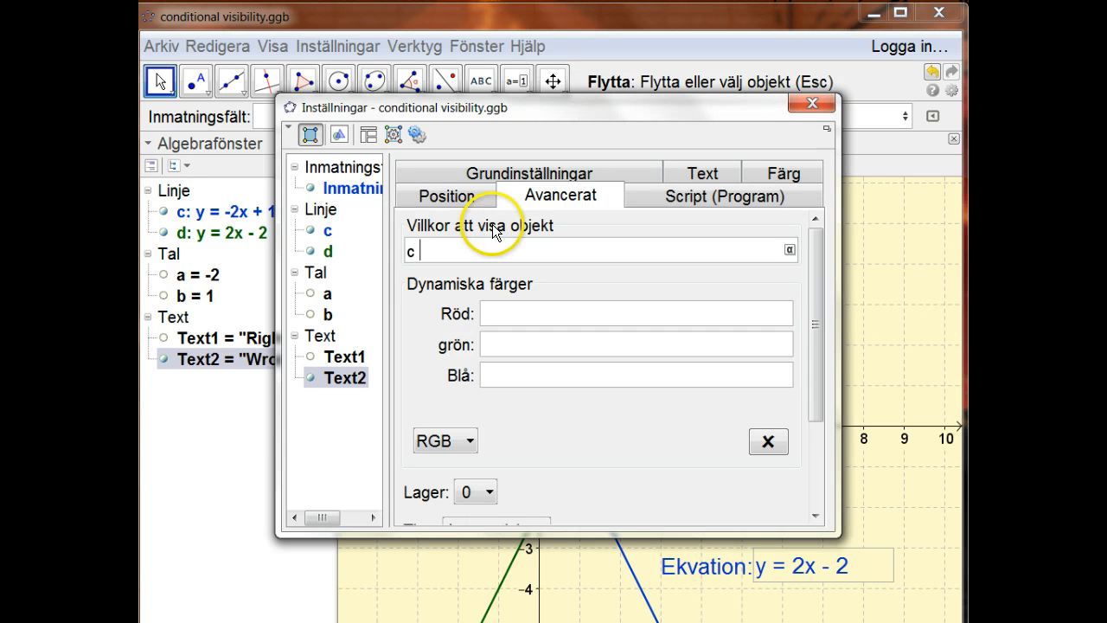
text(<)
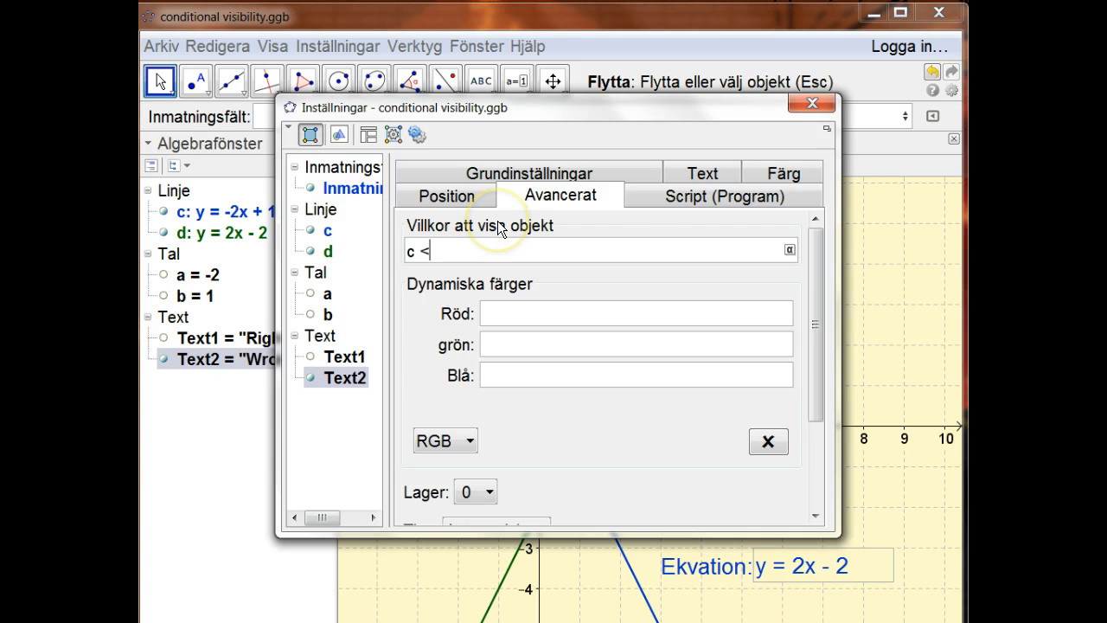
text(>)
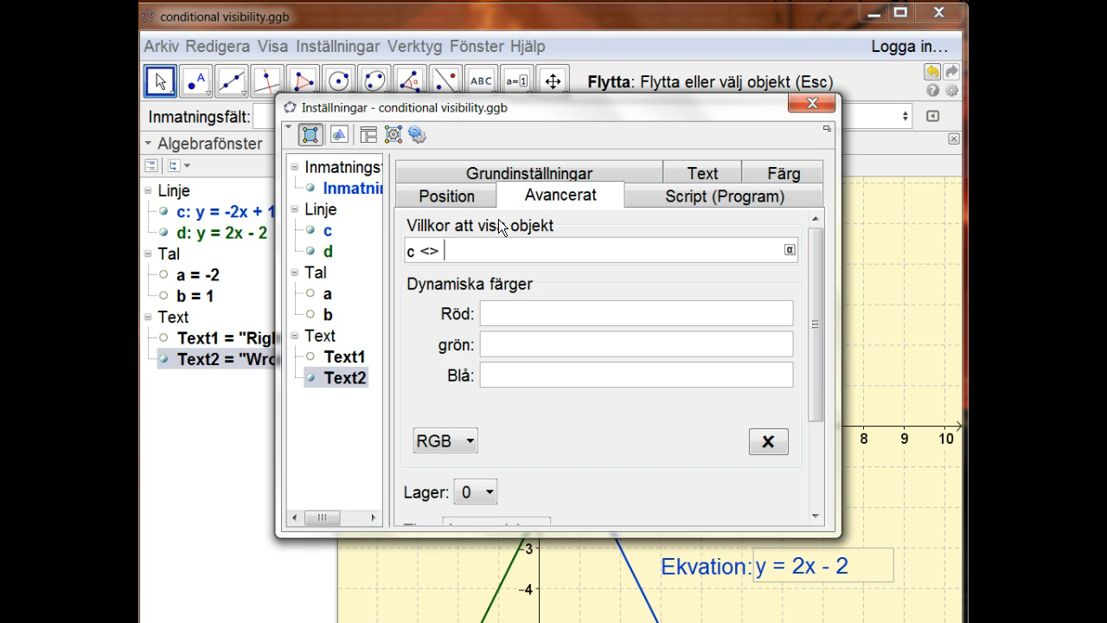
text( d)
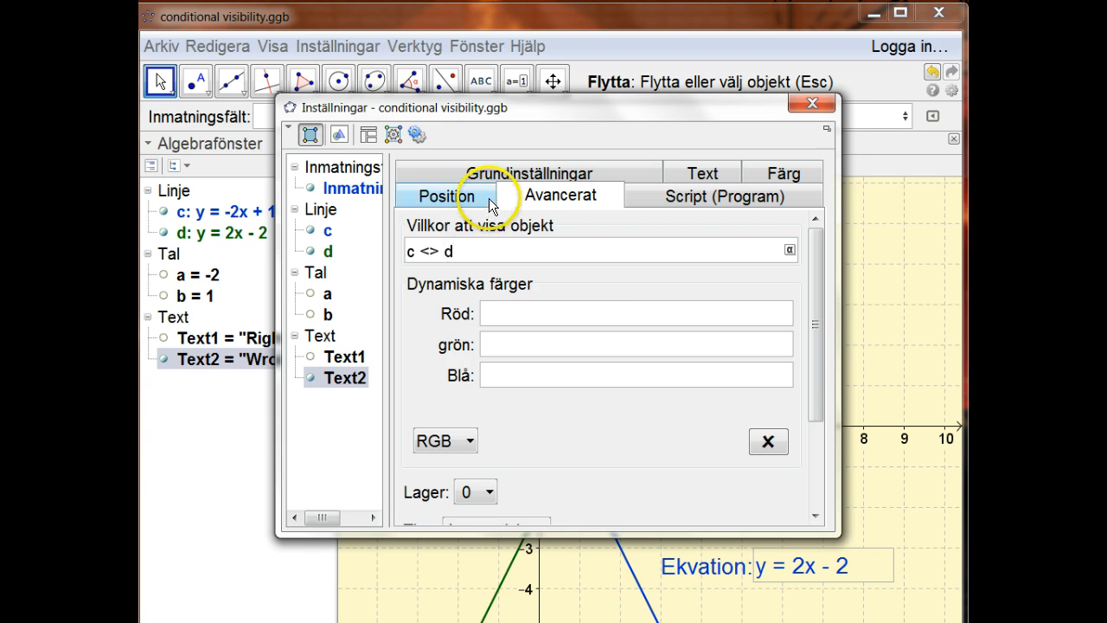
key(Return)
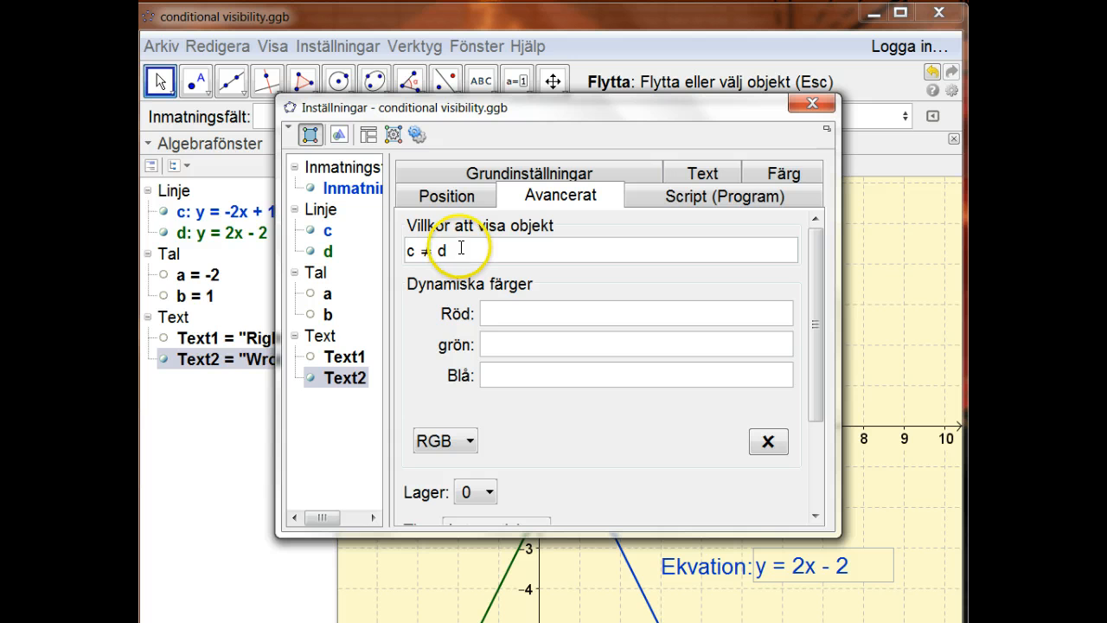
Review the visibility conditions of Text1 and Text2, and close the settings window.
click(342, 356)
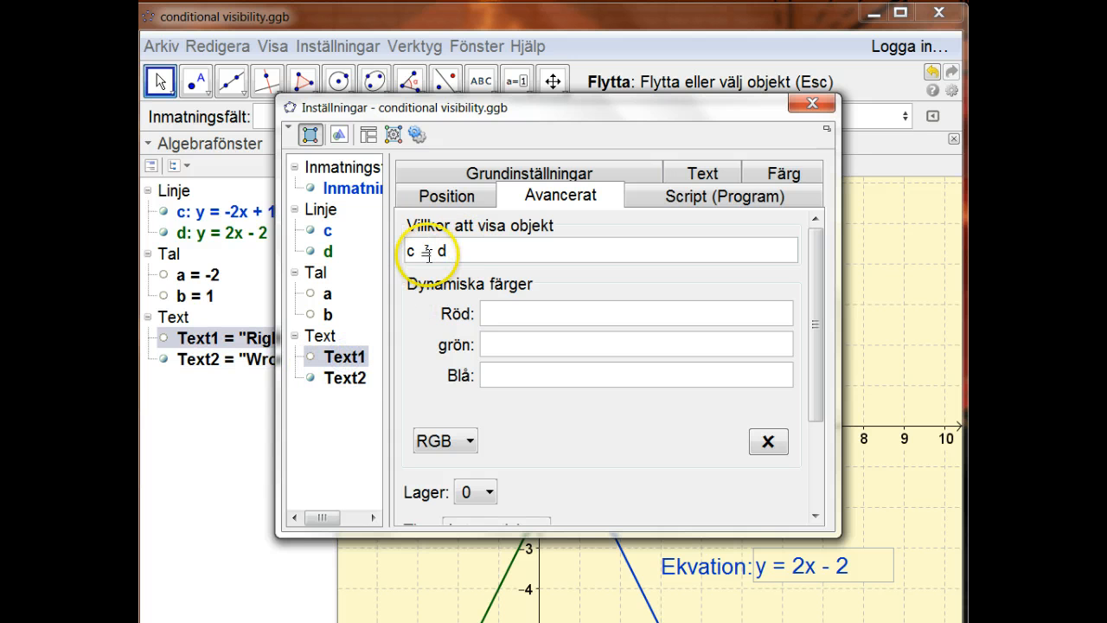
click(346, 378)
click(420, 259)
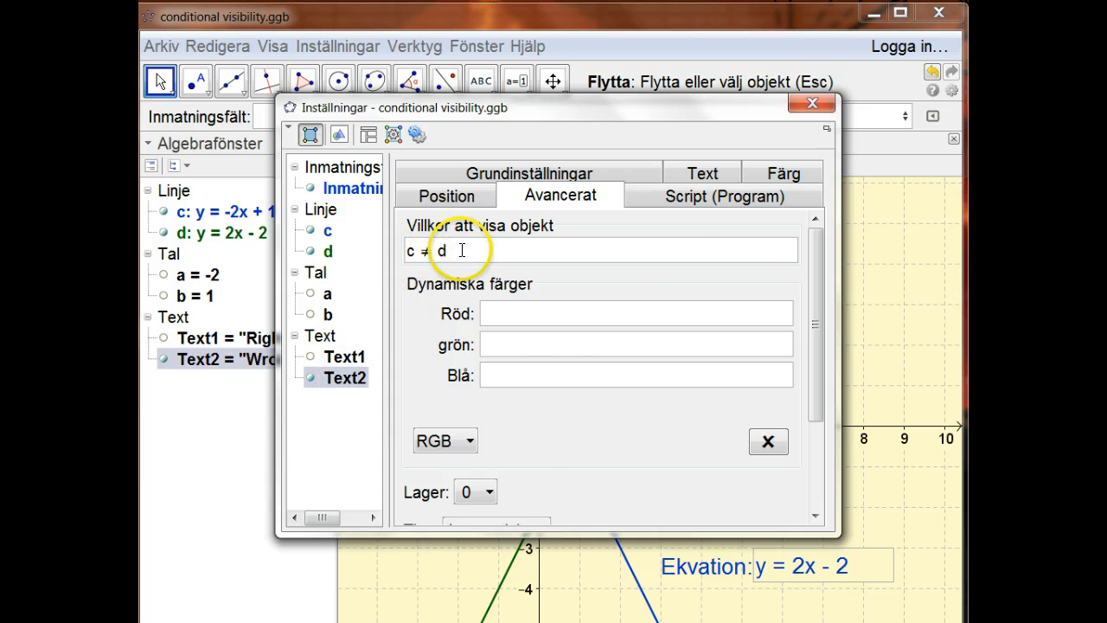
click(811, 105)
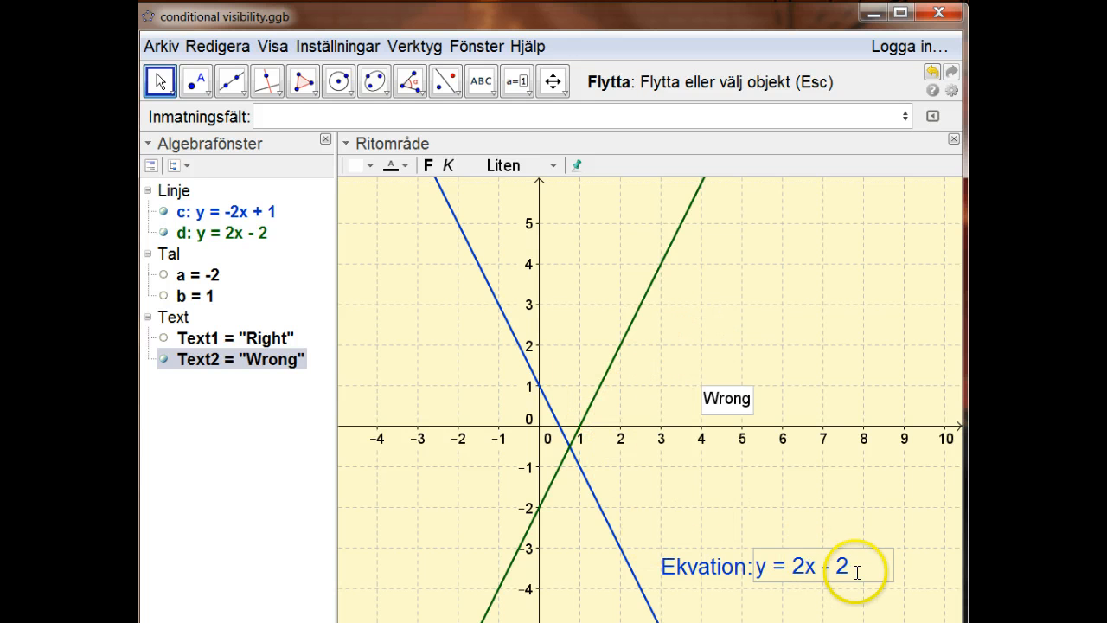
Re-enter 2x - 2 as the right-hand side of the equation in the Ekvation box.
drag(843, 567, 784, 565)
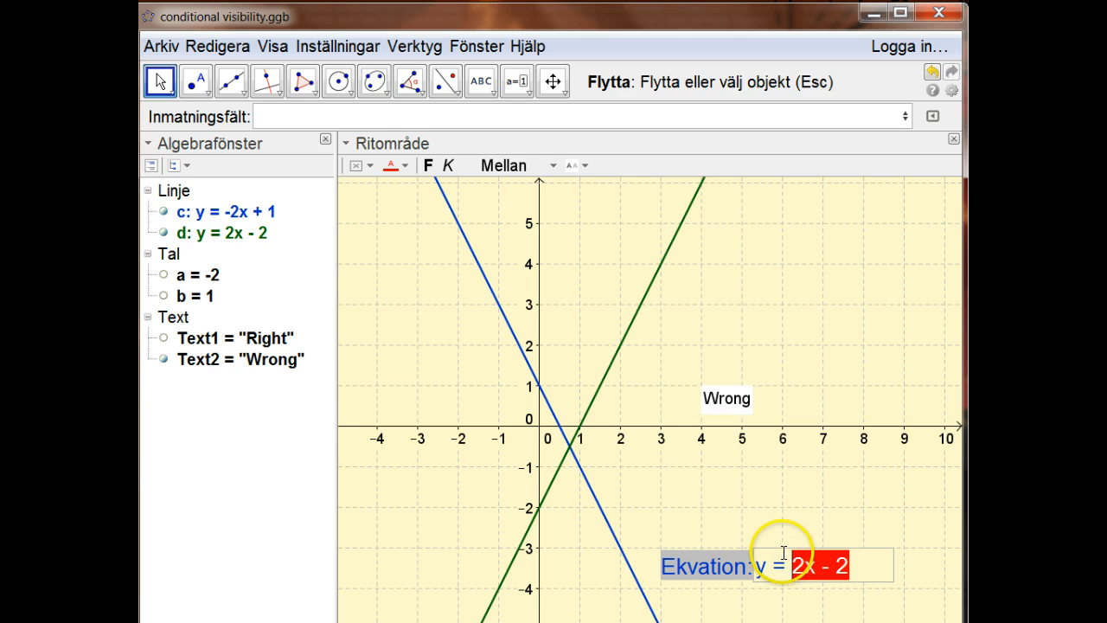
text(2)
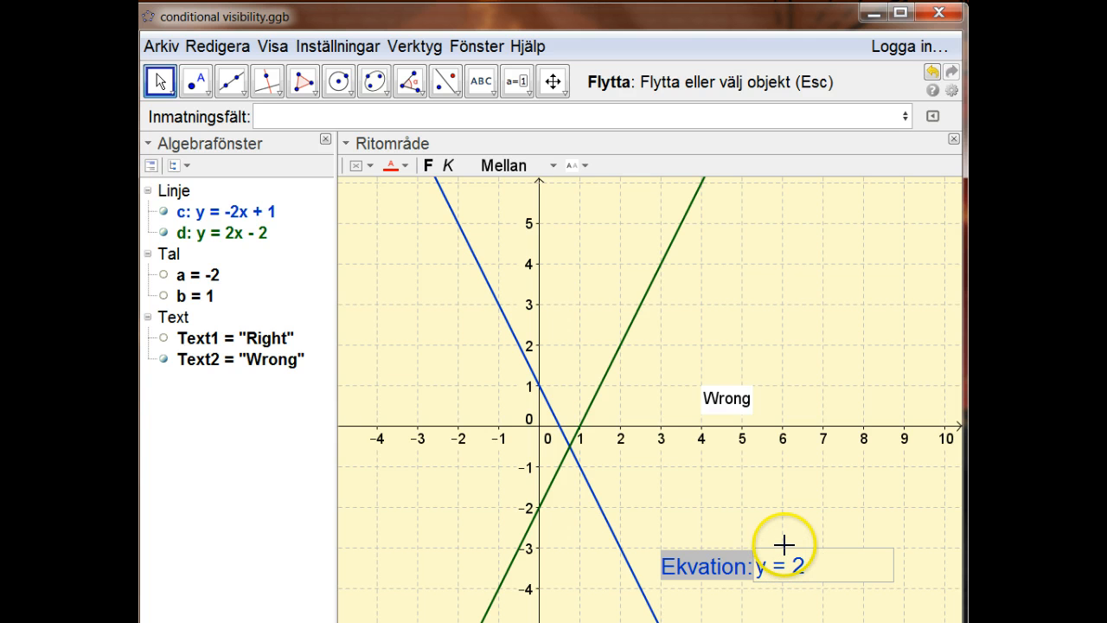
text(x - 2)
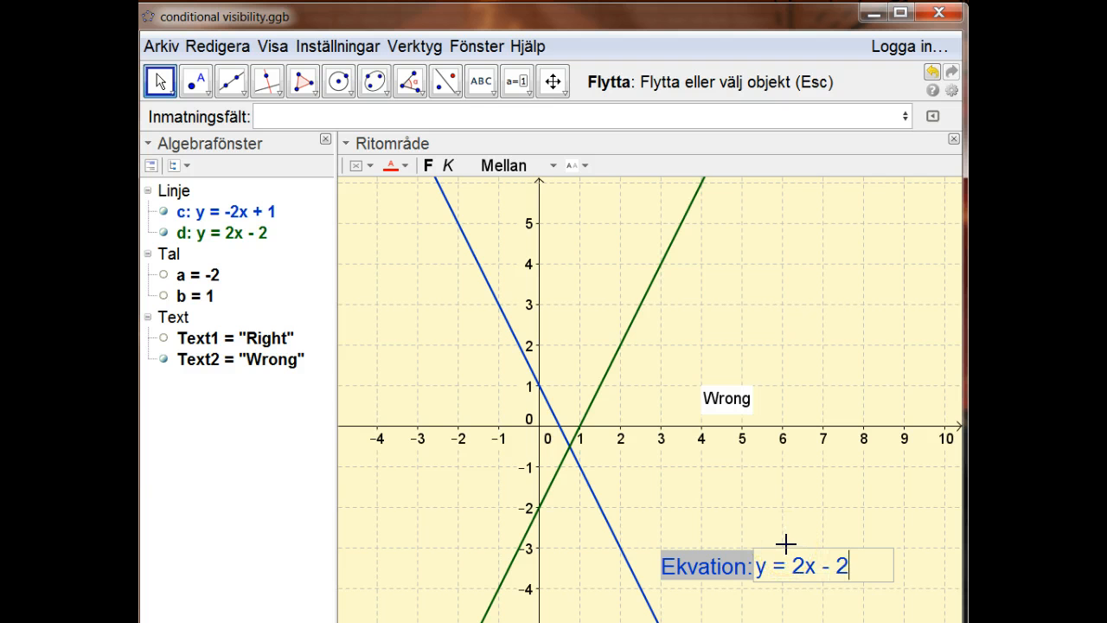
click(867, 567)
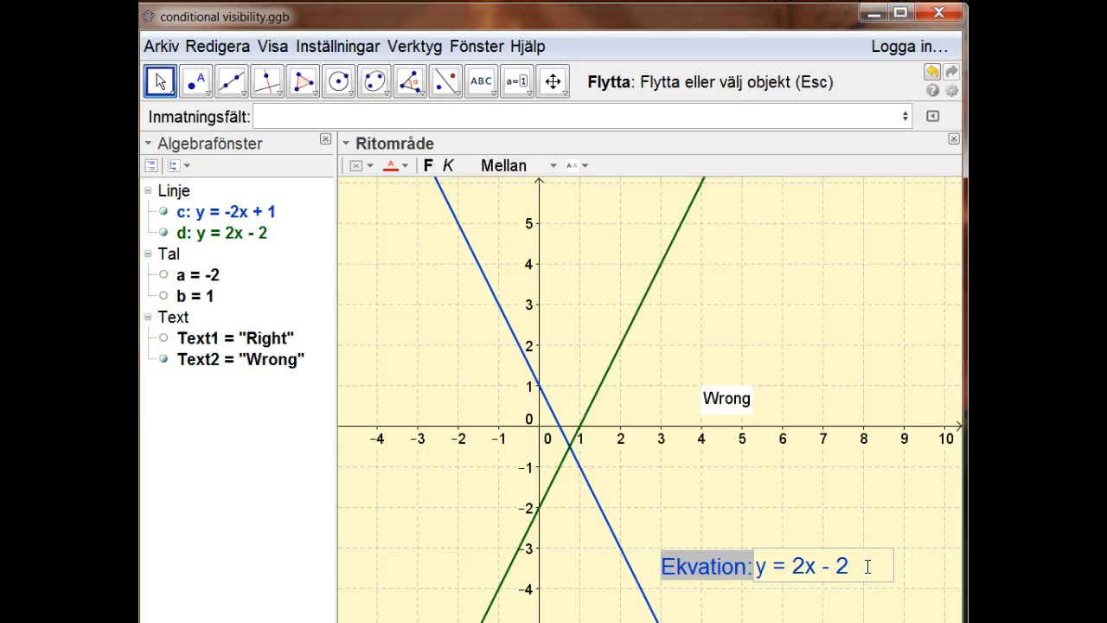
click(904, 482)
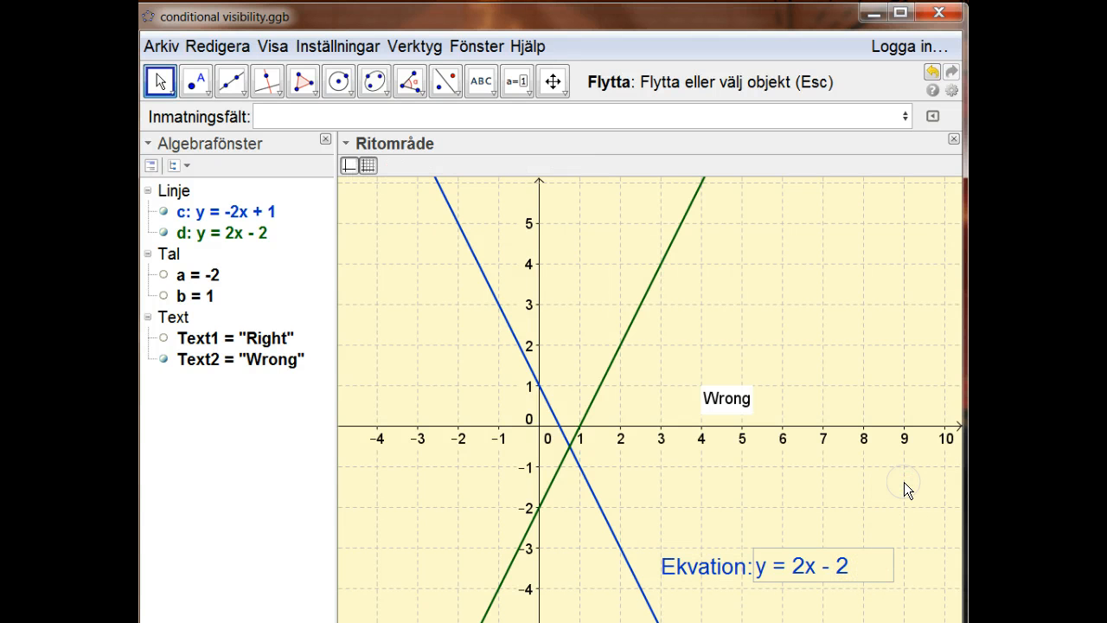
key(Return)
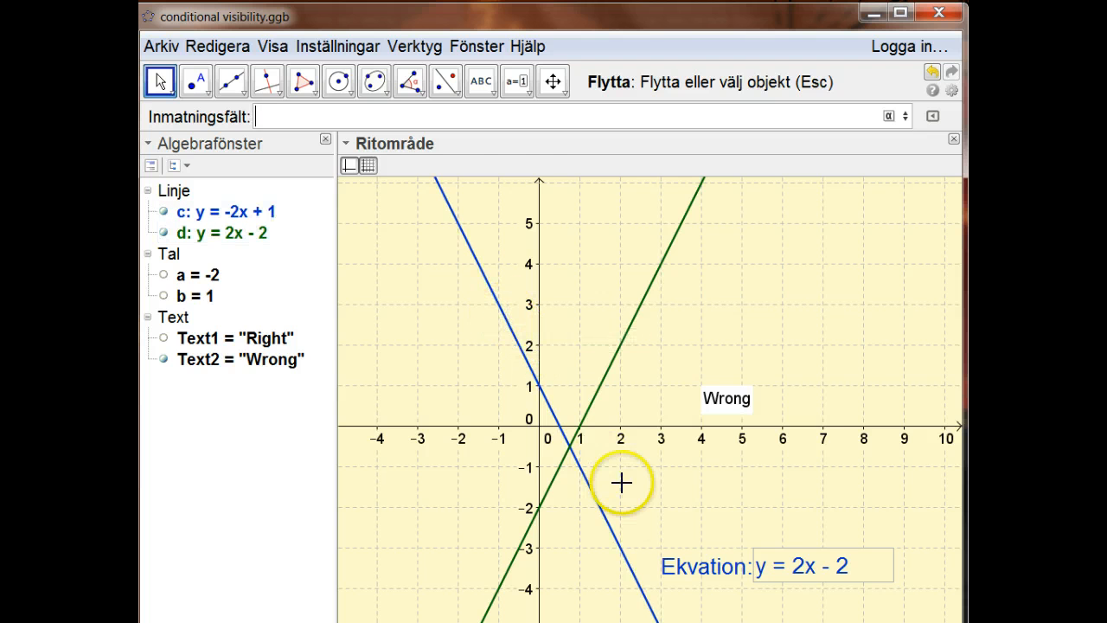
Test the answer y = 1 - 2x in the Ekvation box, and recompute the random values of a and b.
click(857, 562)
drag(857, 562, 789, 567)
text(1 )
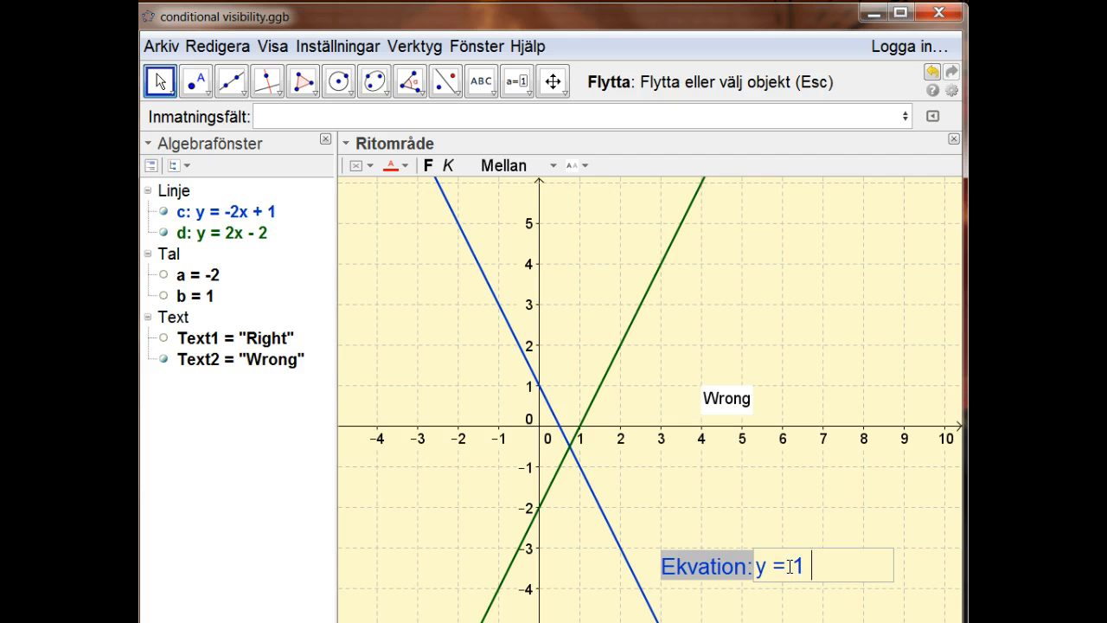
text(- 2x)
key(Return)
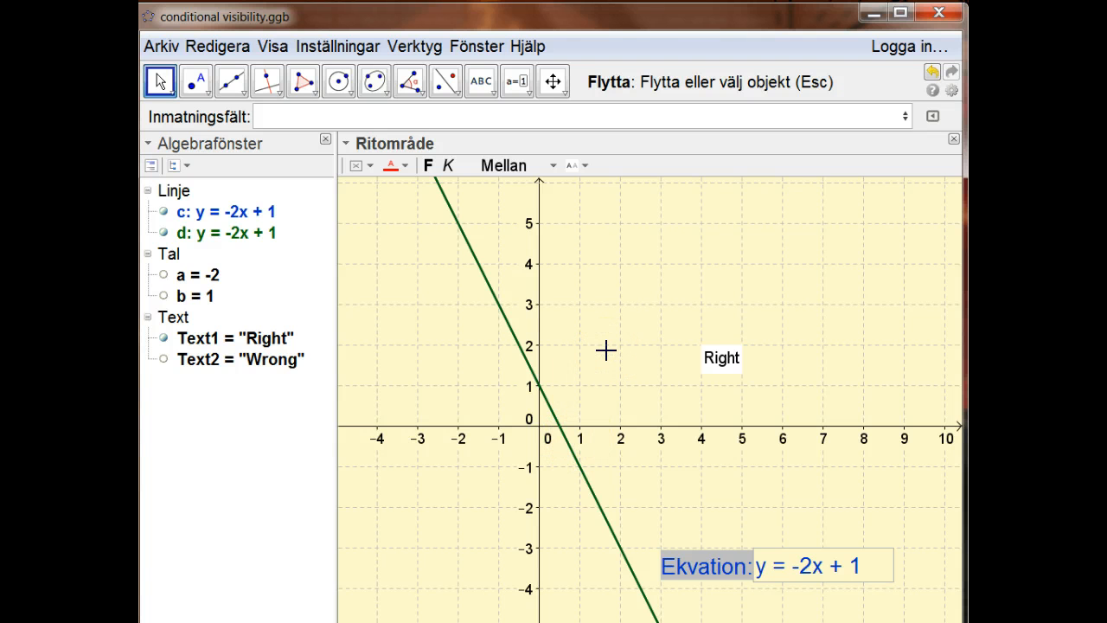
key(F9)
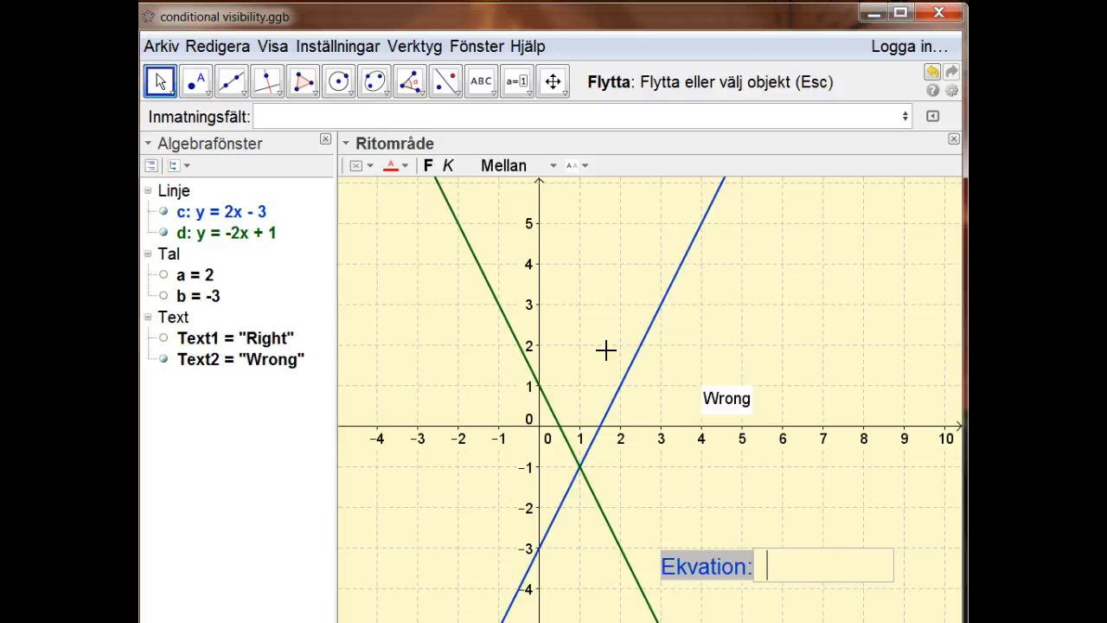
Try to submit y = 2x -2 in the emptied Ekvation box and dismiss the error.
click(782, 563)
text(y = 2x -)
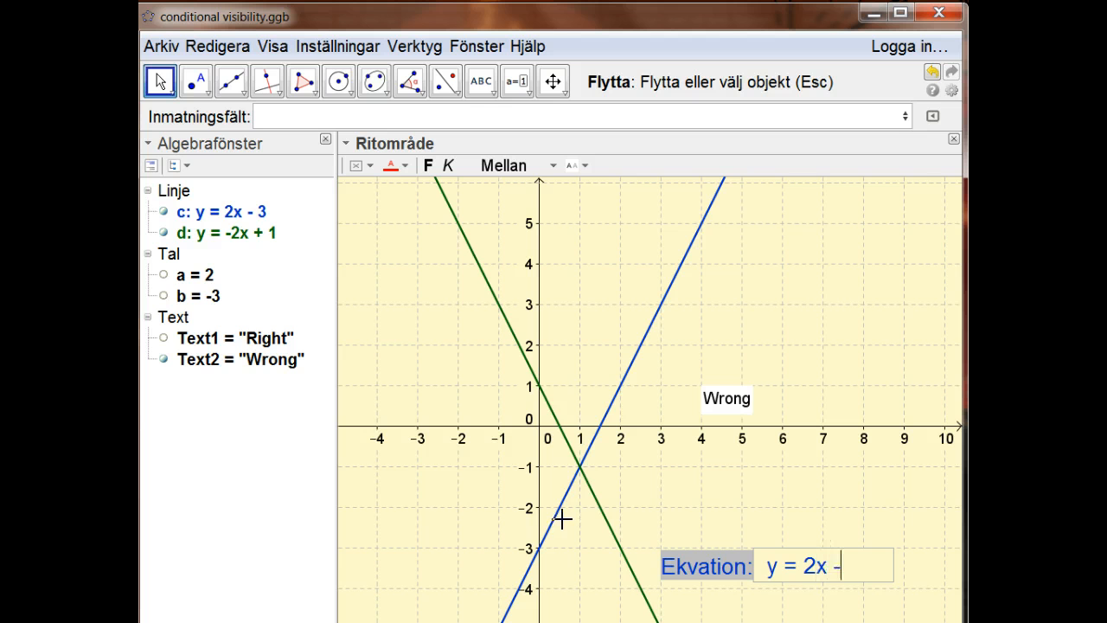
text(2)
key(Return)
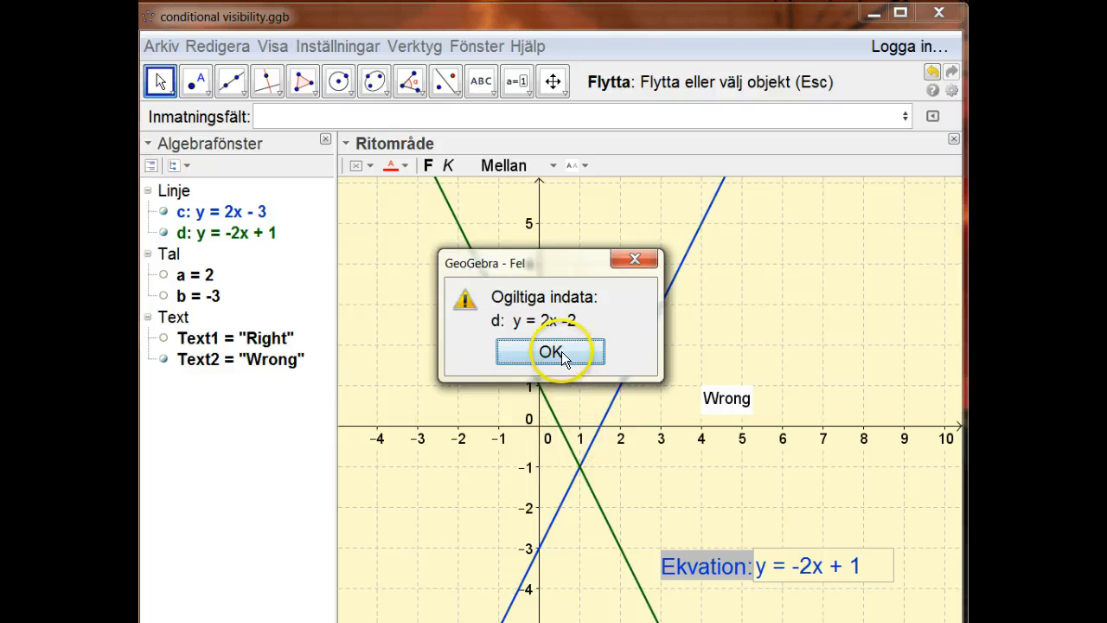
click(560, 353)
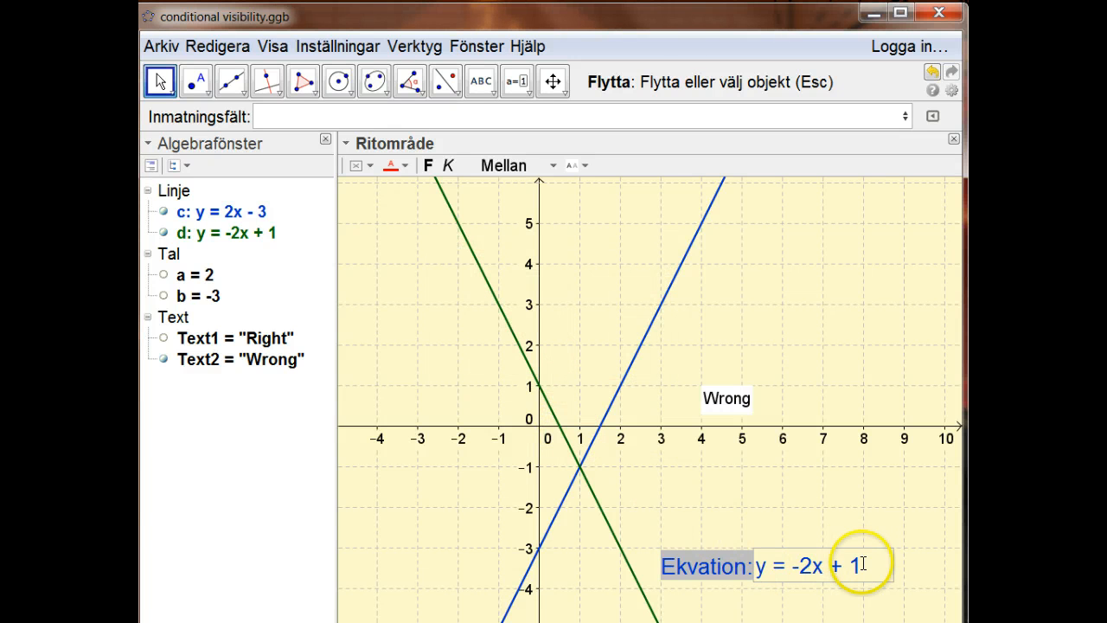
Replace the right-hand side of the equation in the Ekvation box with 2x - 2.
drag(862, 563, 788, 569)
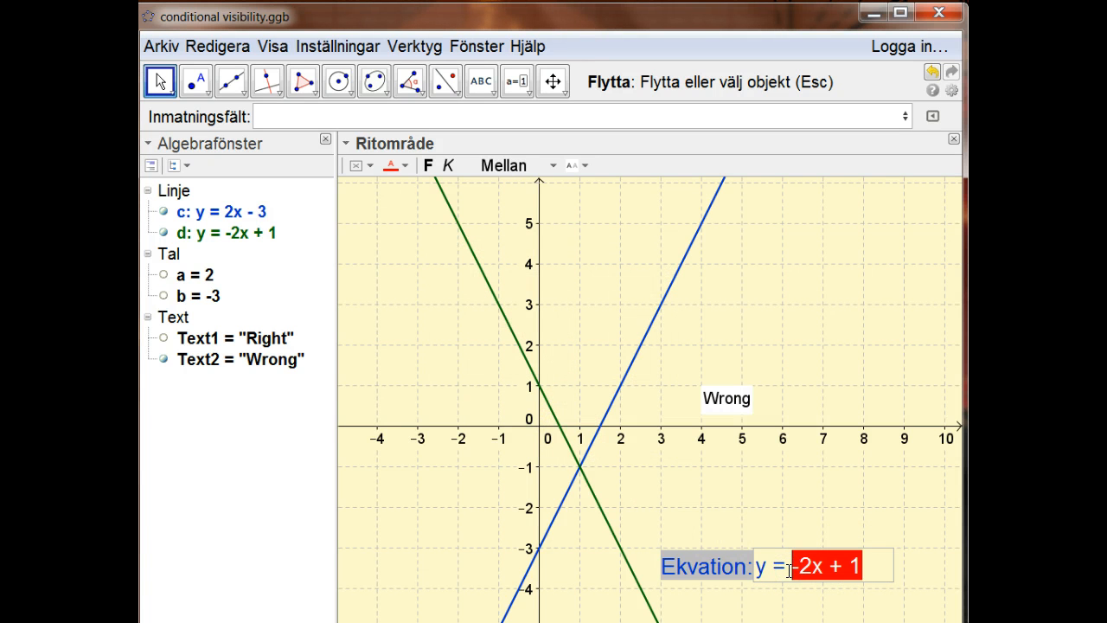
text(2x)
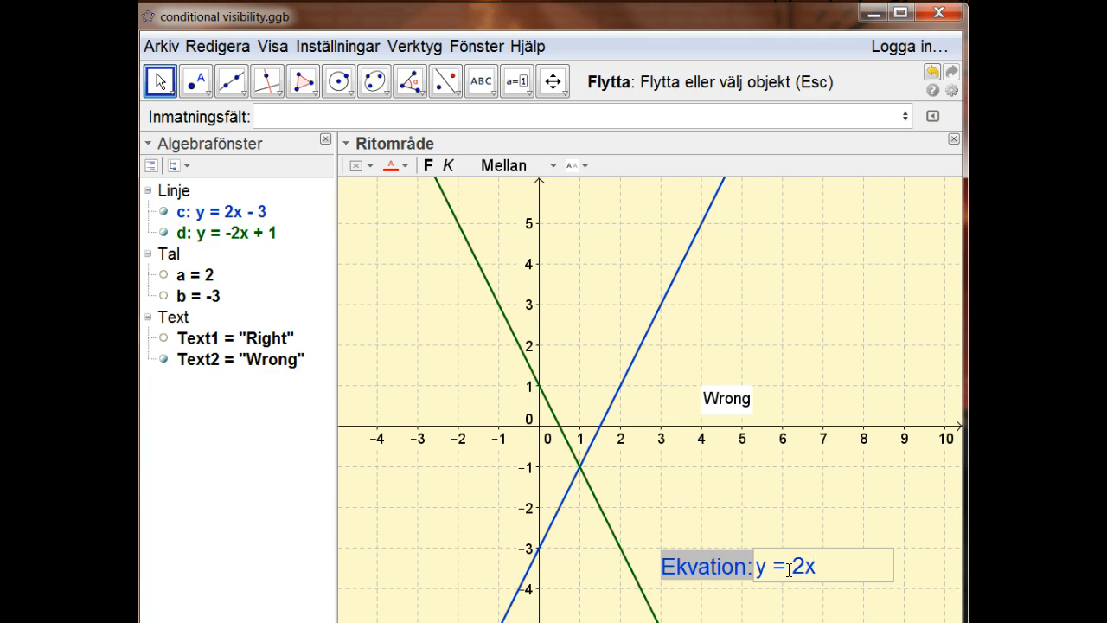
text( - 2)
key(Return)
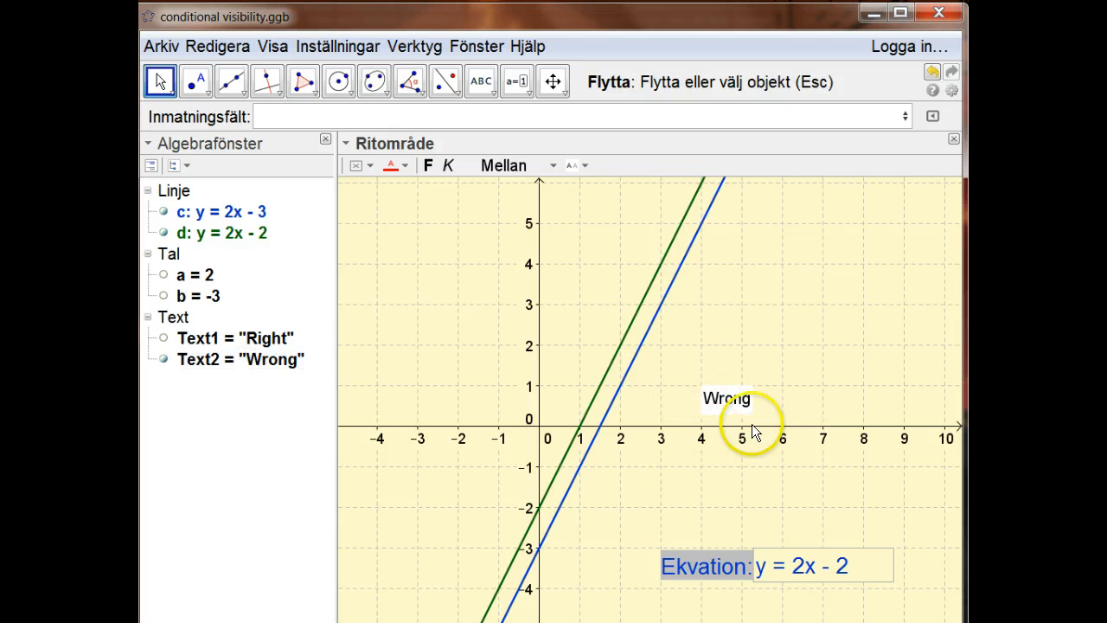
Open the advanced properties of line d, ready for entering a dynamic red value.
right_click(731, 396)
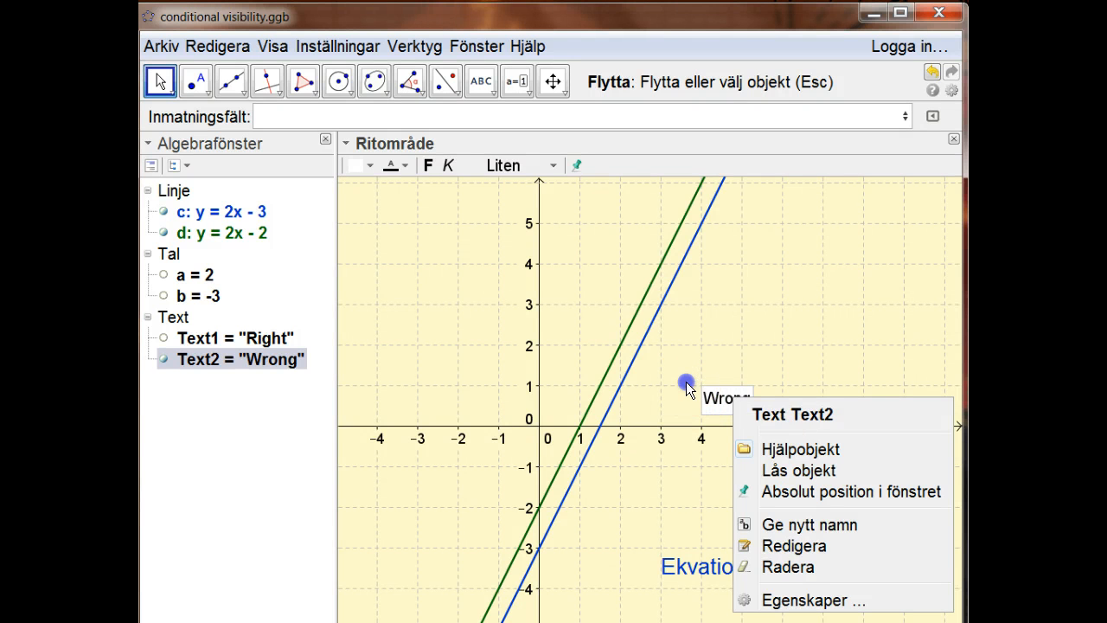
click(692, 383)
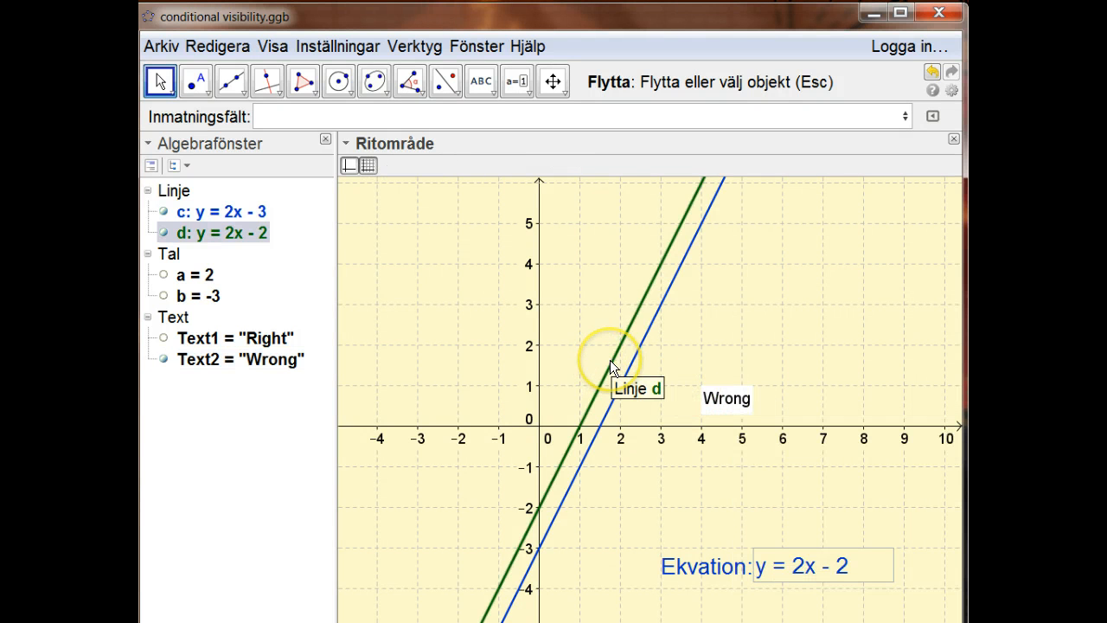
right_click(609, 360)
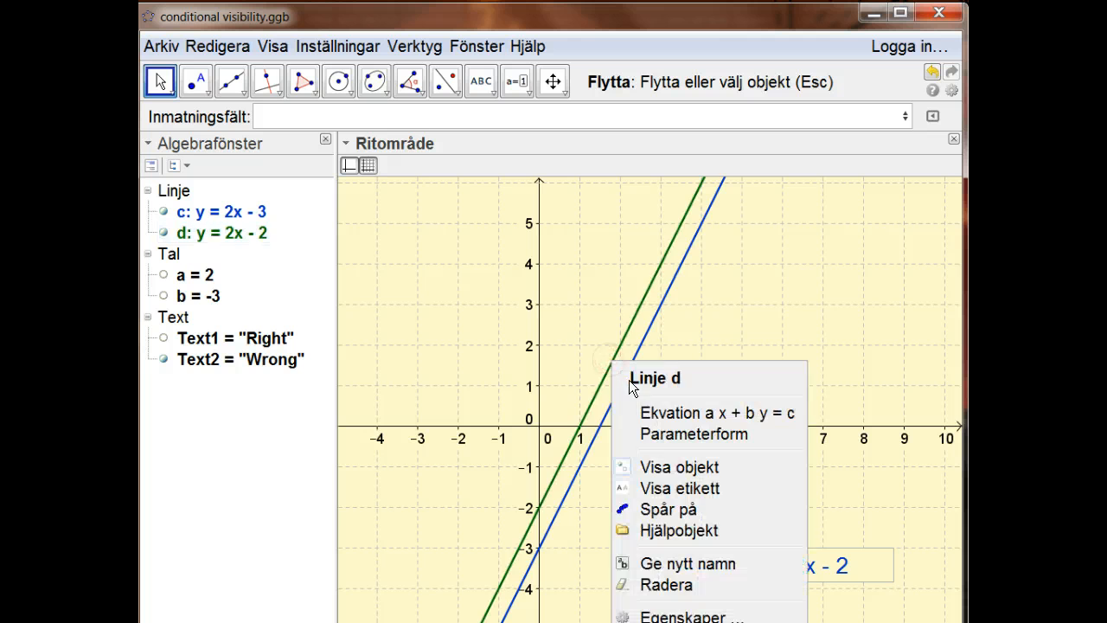
click(659, 616)
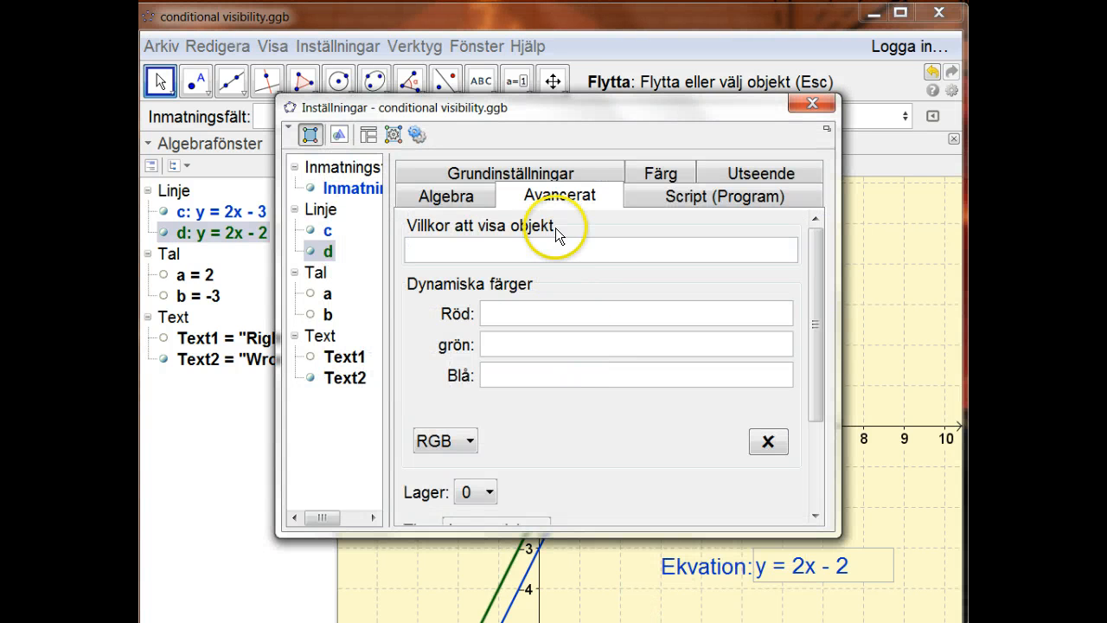
click(501, 307)
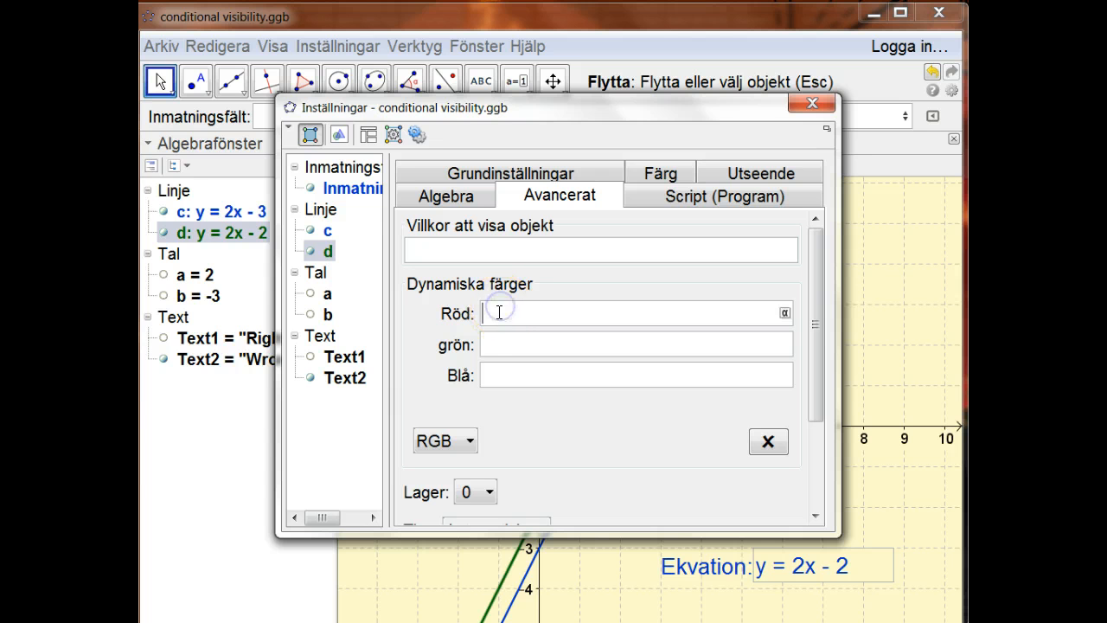
click(490, 315)
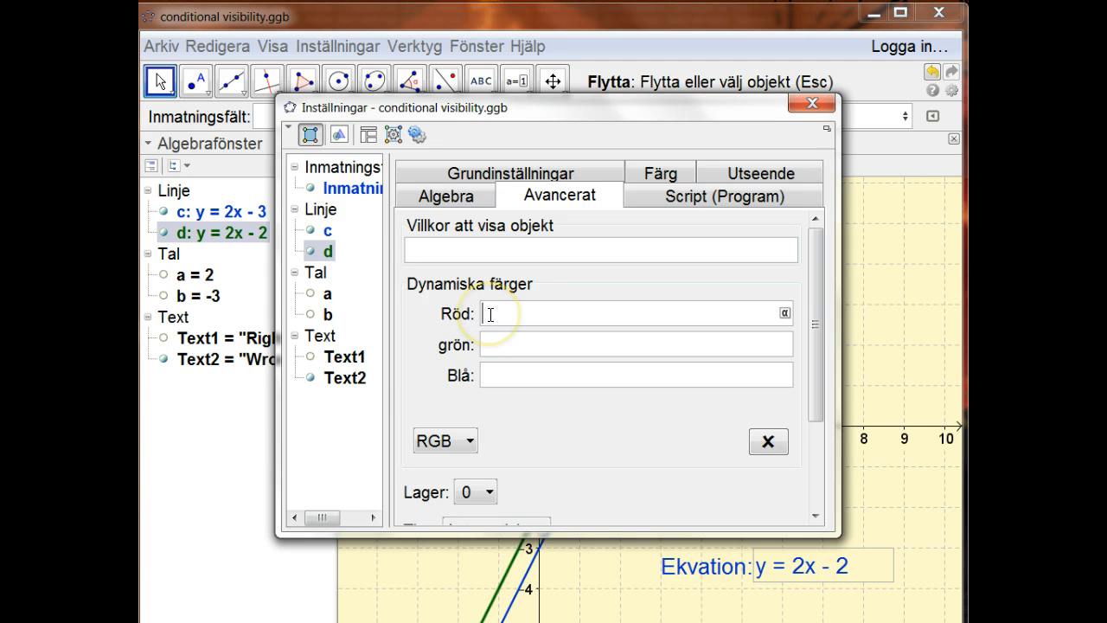
text(c)
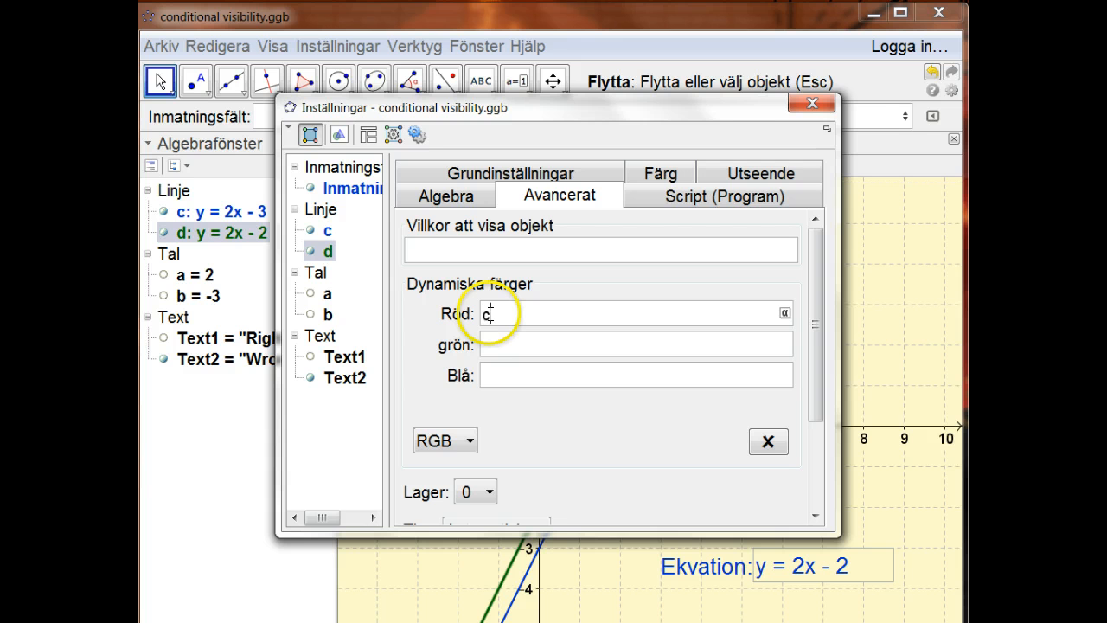
text( <> d)
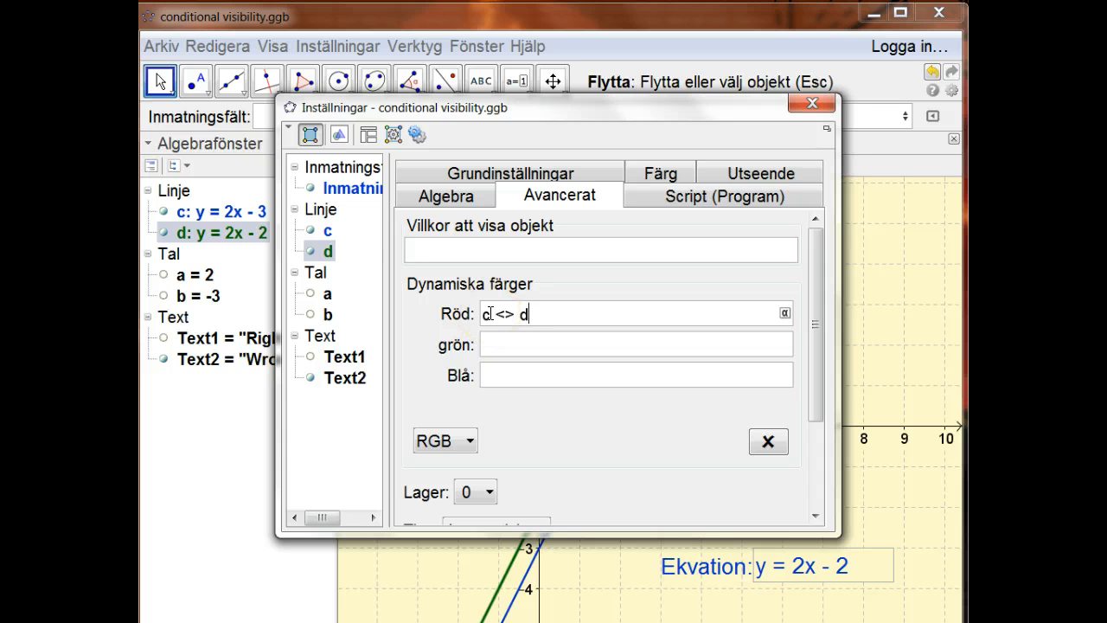
key(BackSpace)
key(BackSpace)
key(BackSpace)
key(BackSpace)
key(BackSpace)
key(BackSpace)
Set the dynamic red value of line d to Om[c == d, 0, 1].
text(Om[c = d)
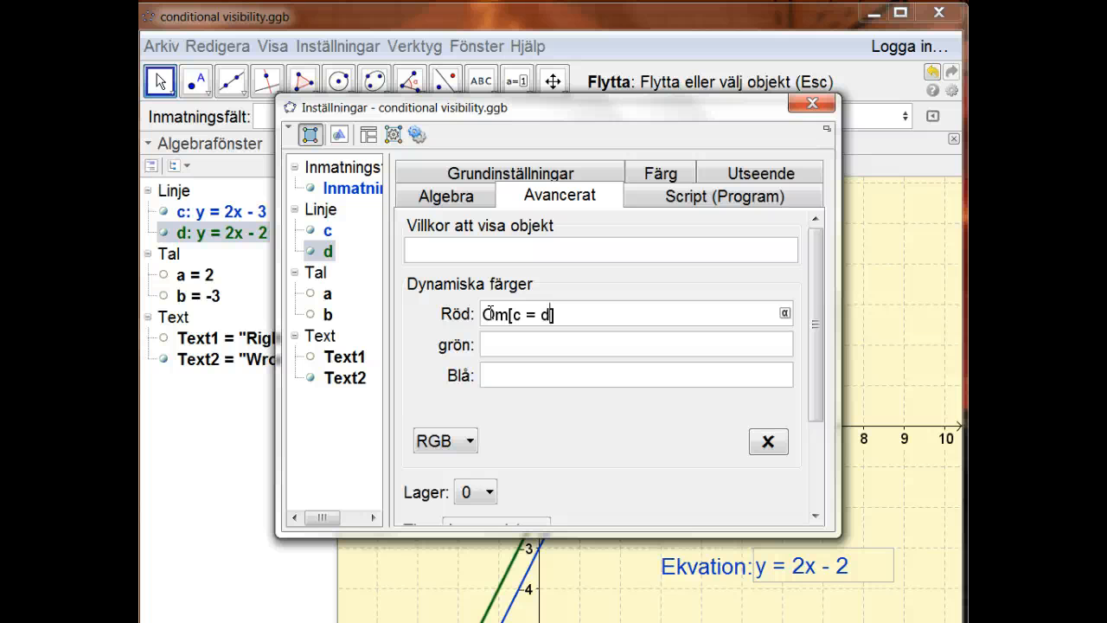
key(BackSpace)
key(BackSpace)
text(= d)
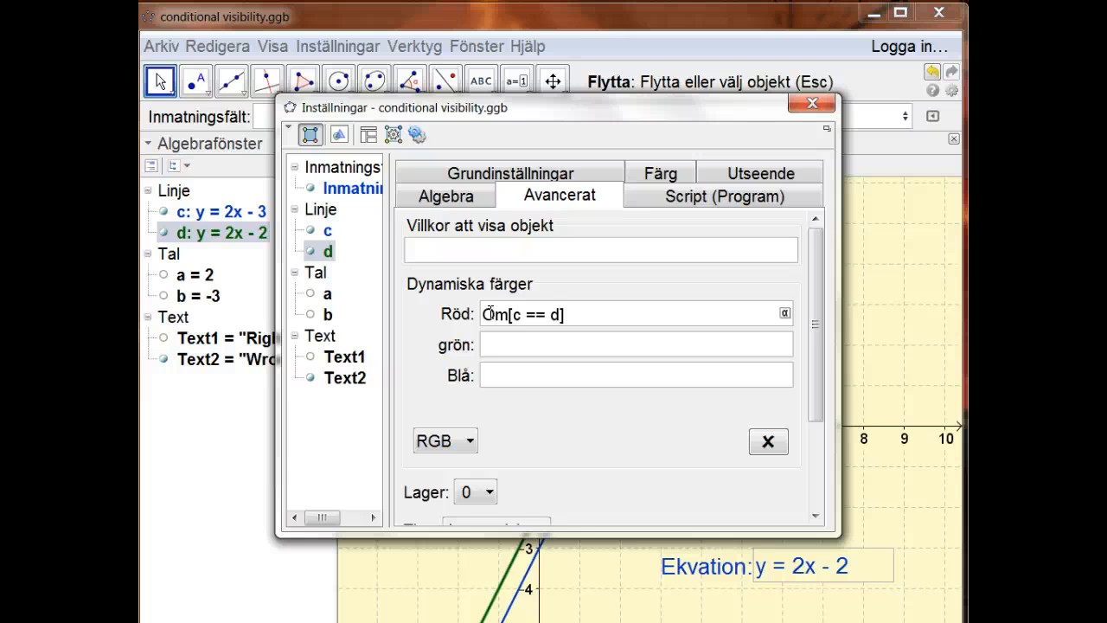
text(, 0, 1)
key(Tab)
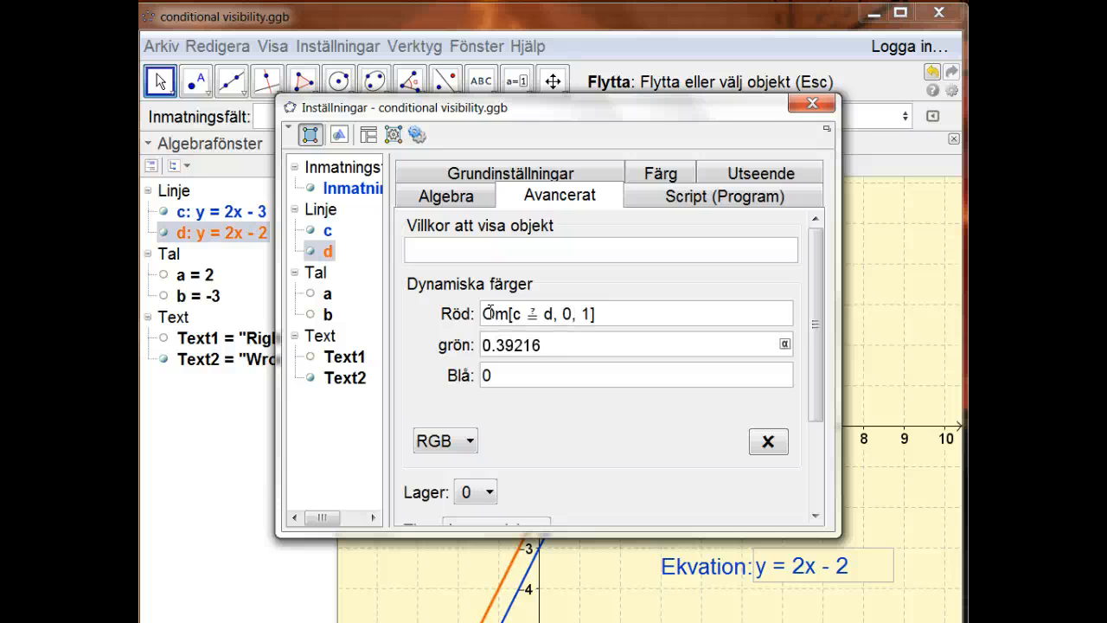
Set the dynamic green value of line d to Om[c == d, 1, 0].
key(BackSpace)
key(BackSpace)
key(BackSpace)
key(BackSpace)
key(BackSpace)
key(BackSpace)
key(BackSpace)
text(Om[c == )
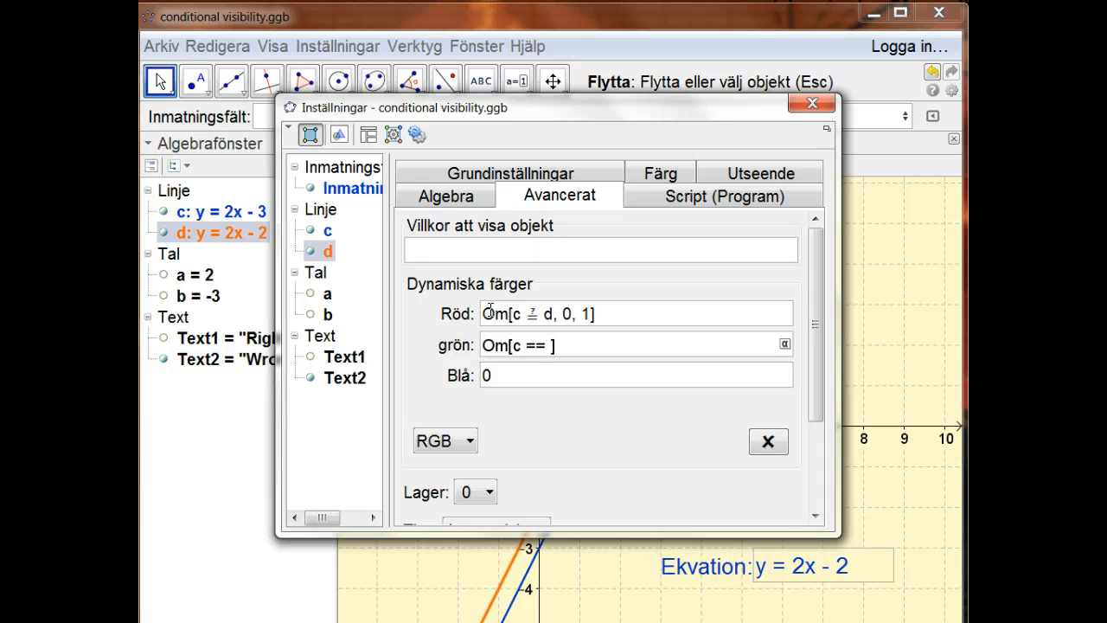
text(d, 1, 0)
key(Return)
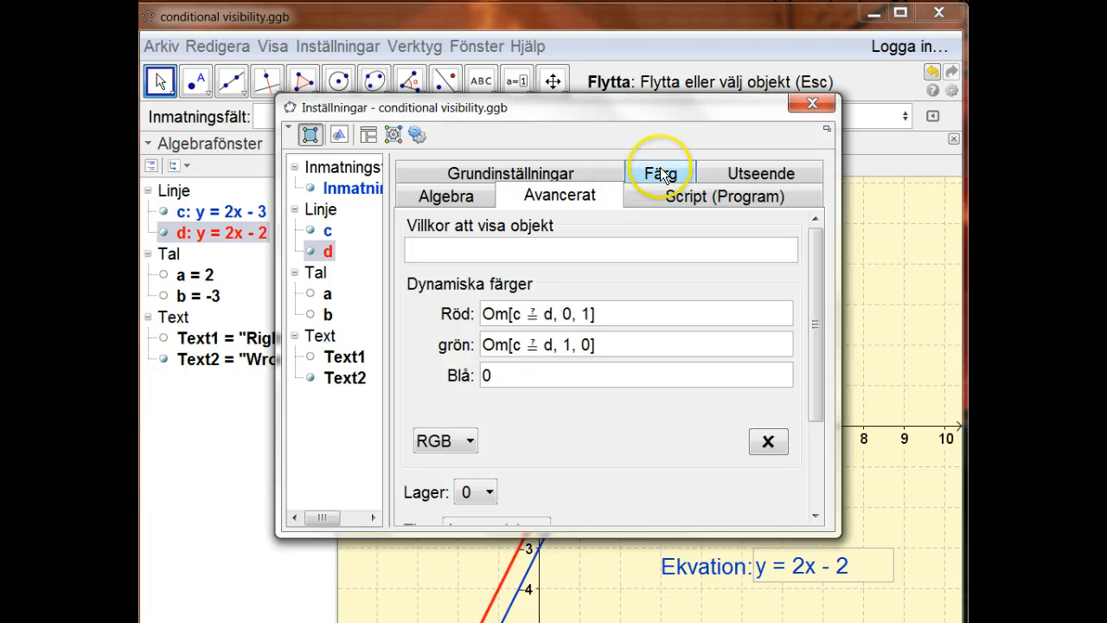
Set the thickness of line d to 7, give line c a dashed line type, and close the settings.
click(746, 173)
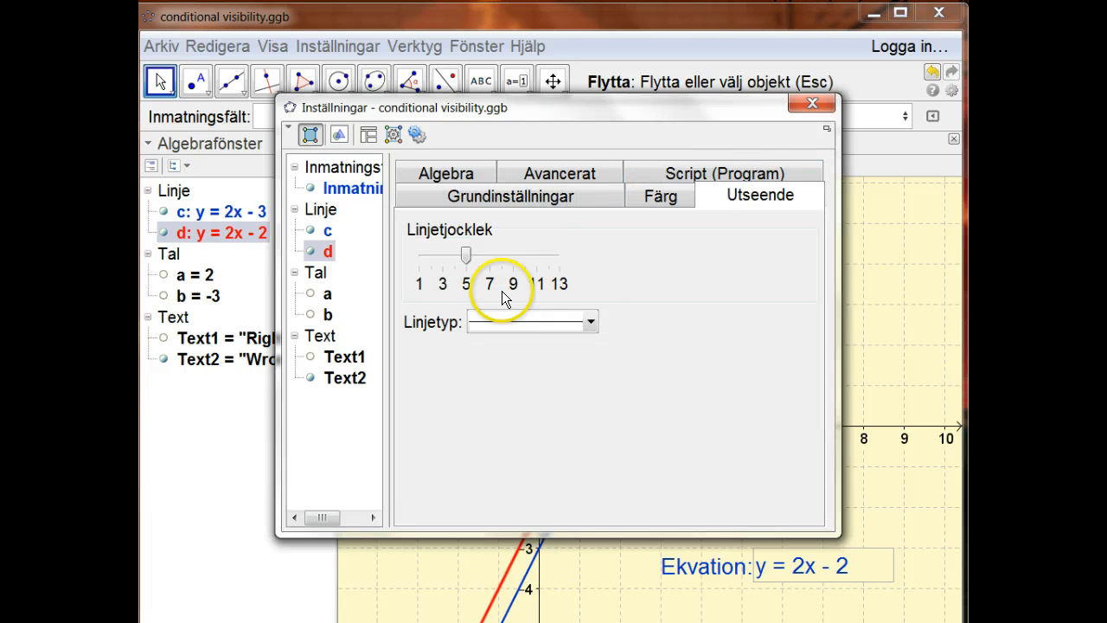
drag(463, 258, 491, 257)
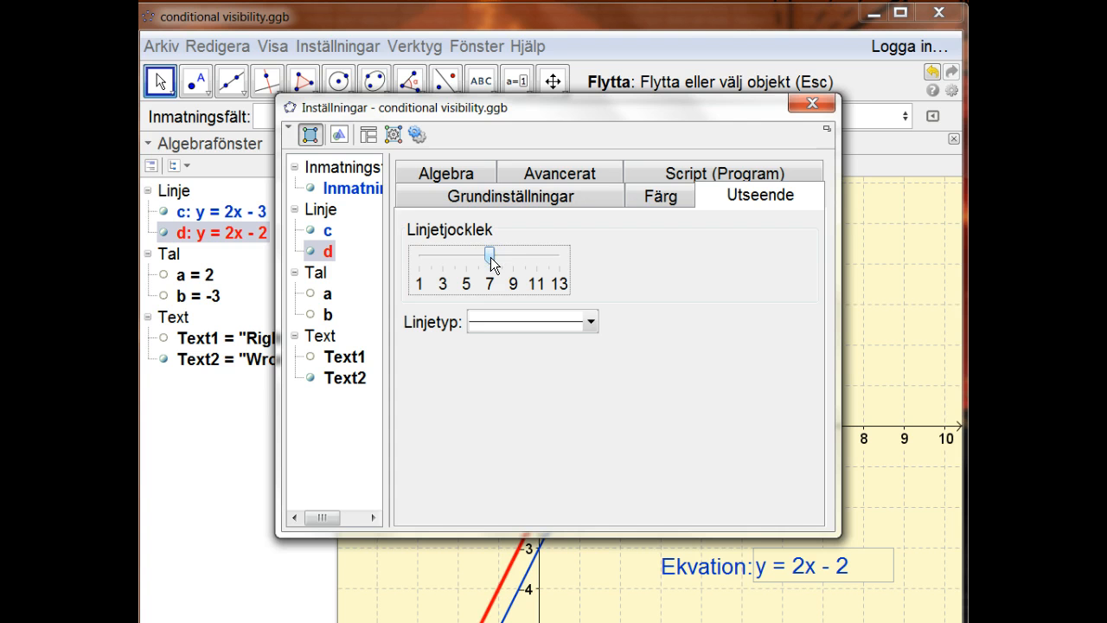
ctrl+click(316, 226)
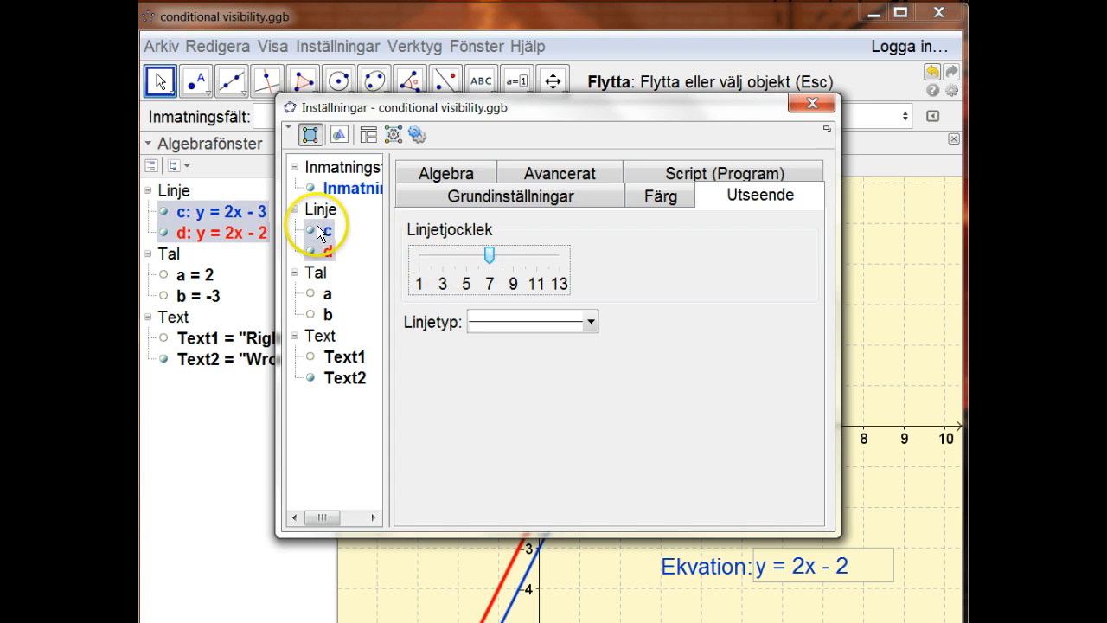
click(316, 227)
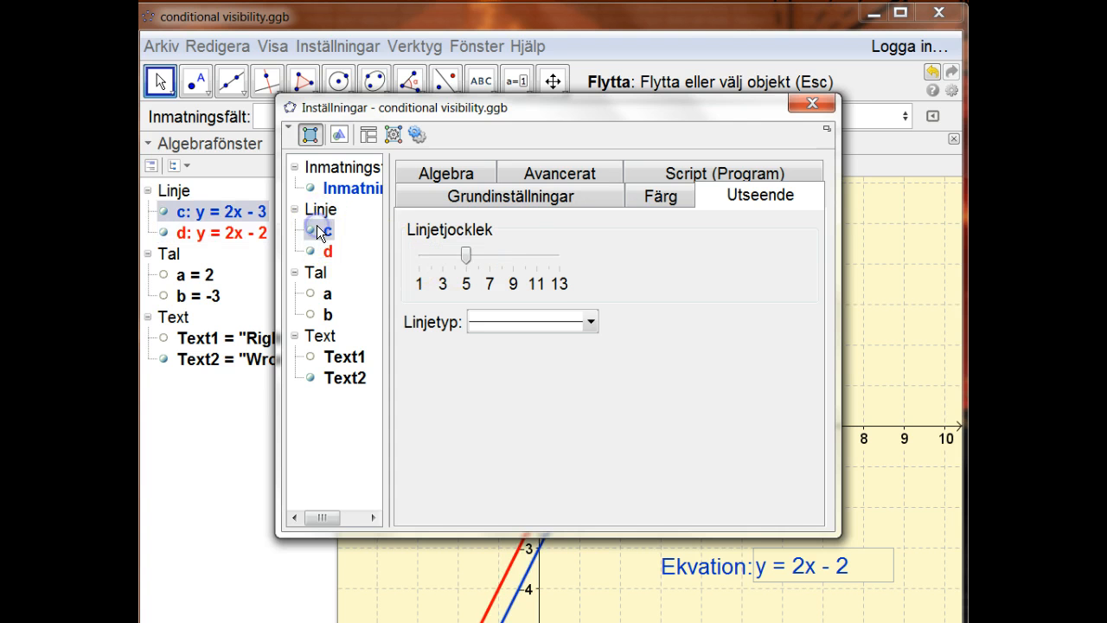
click(584, 320)
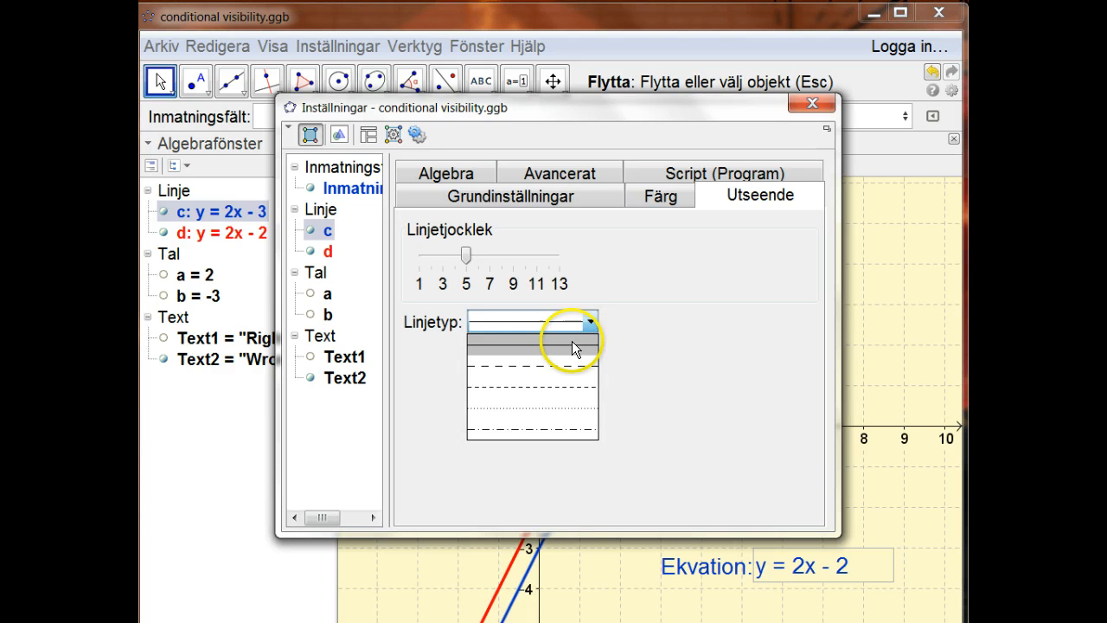
click(566, 366)
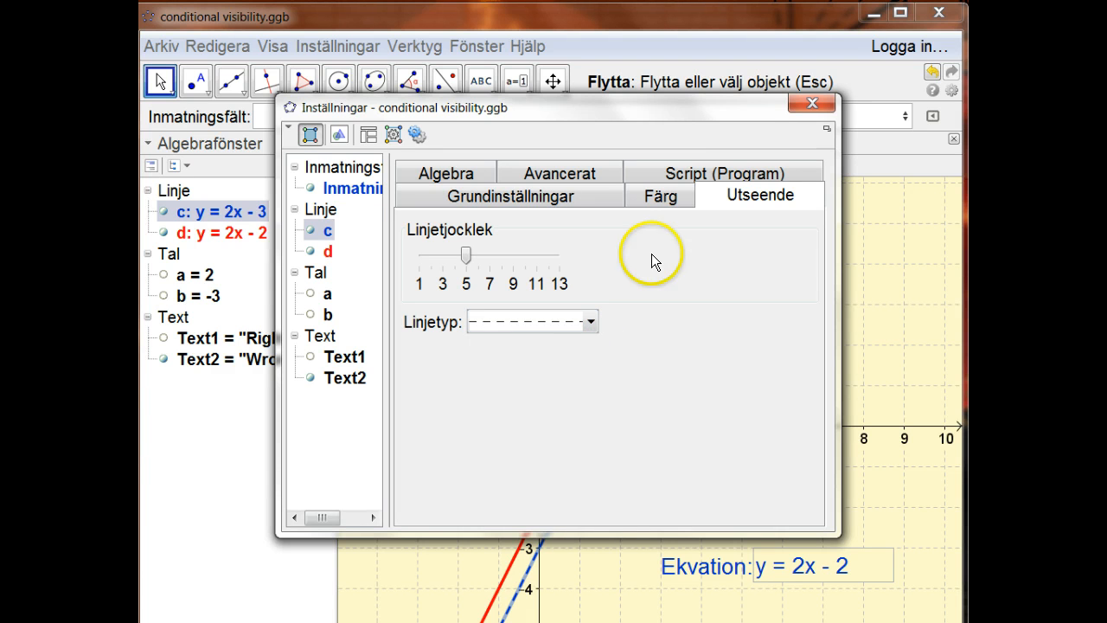
click(806, 102)
click(806, 227)
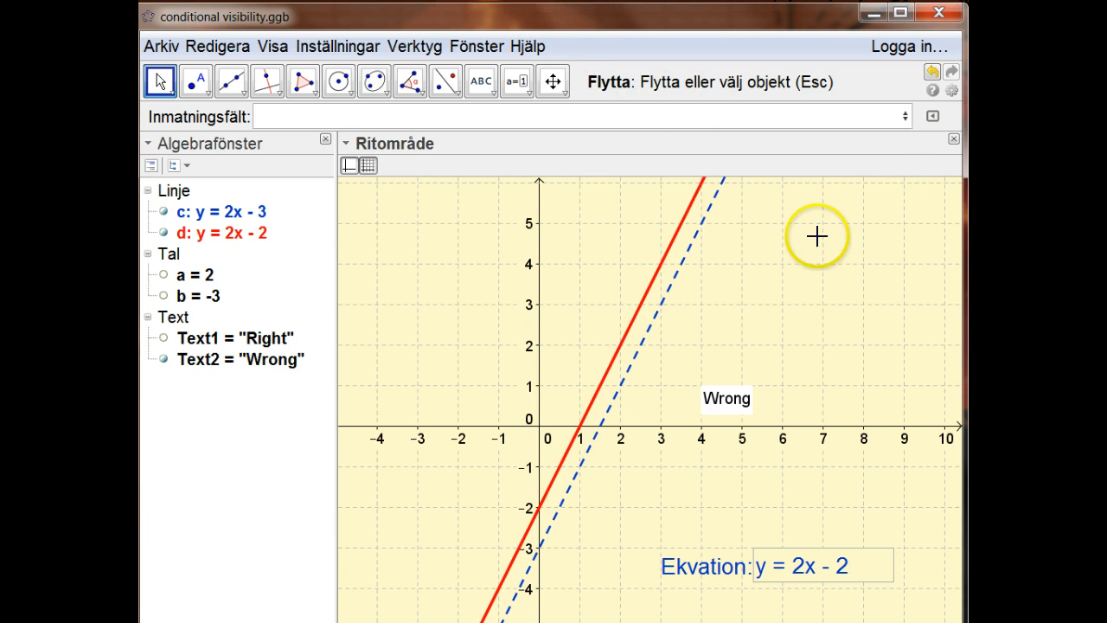
Test the answer y = 2x - 3 by changing the constant in the Ekvation box to 3.
click(863, 571)
key(BackSpace)
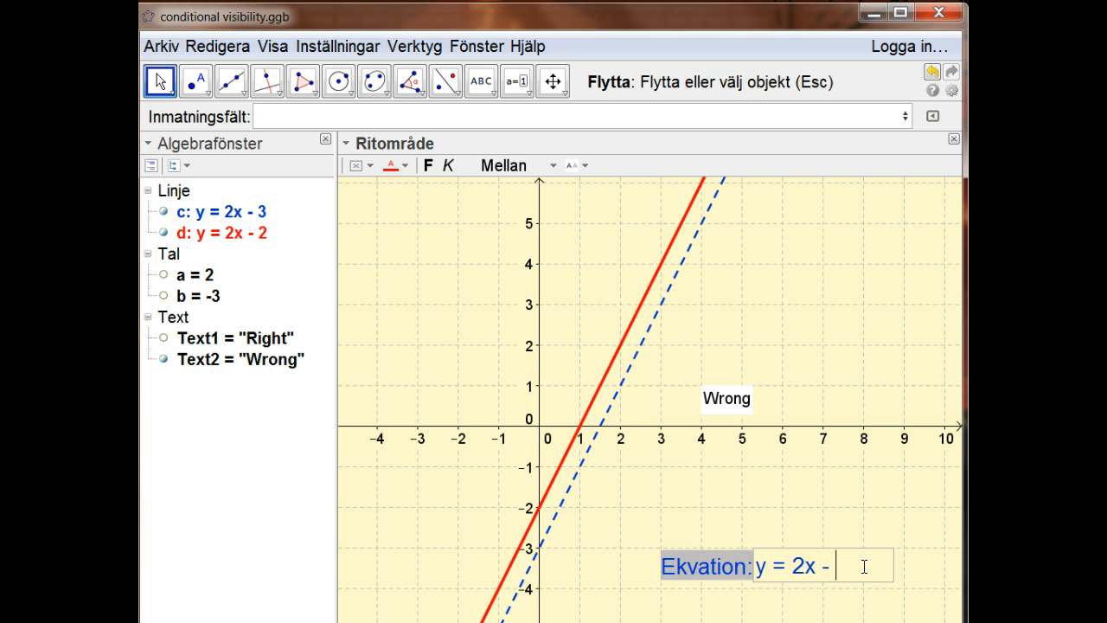
text(3)
key(Return)
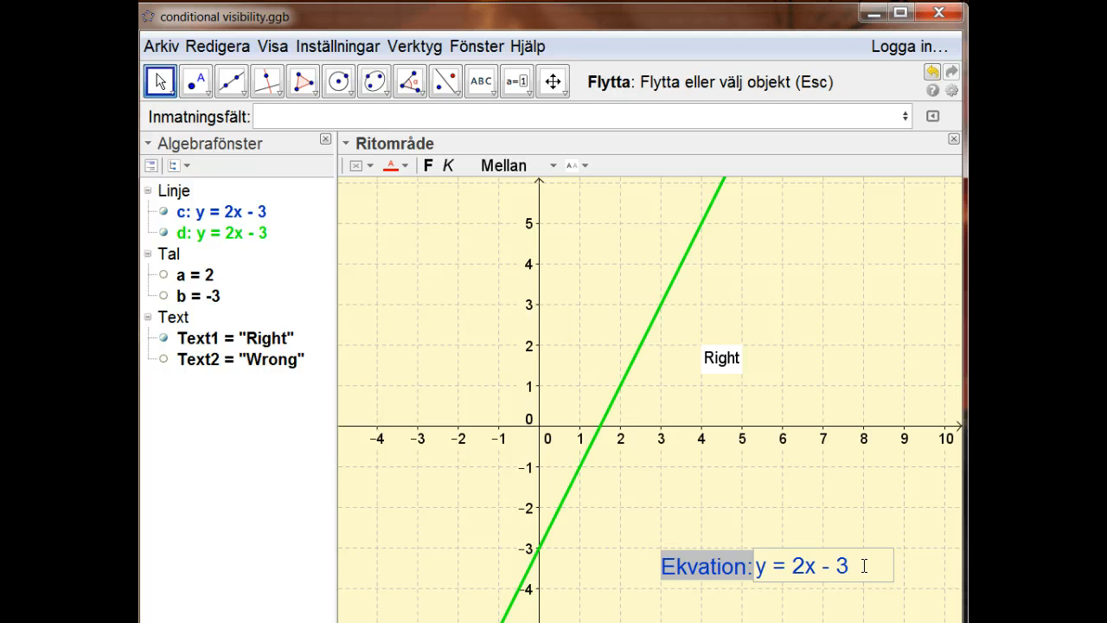
click(898, 387)
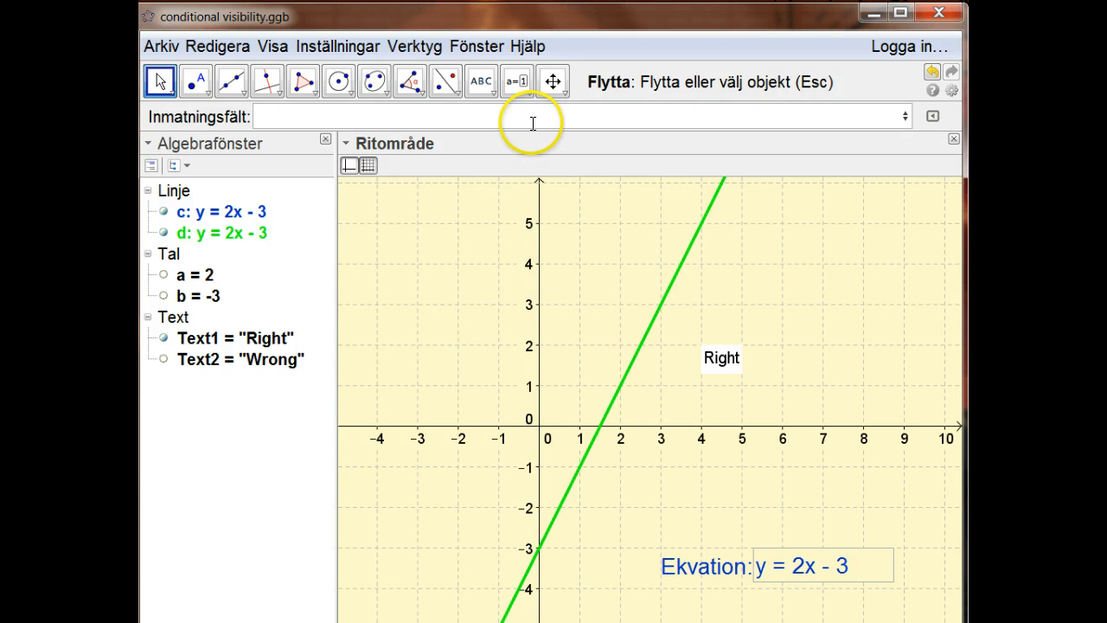
Open the visibility condition of Text1 and examine the logical operators in its symbol table.
click(645, 338)
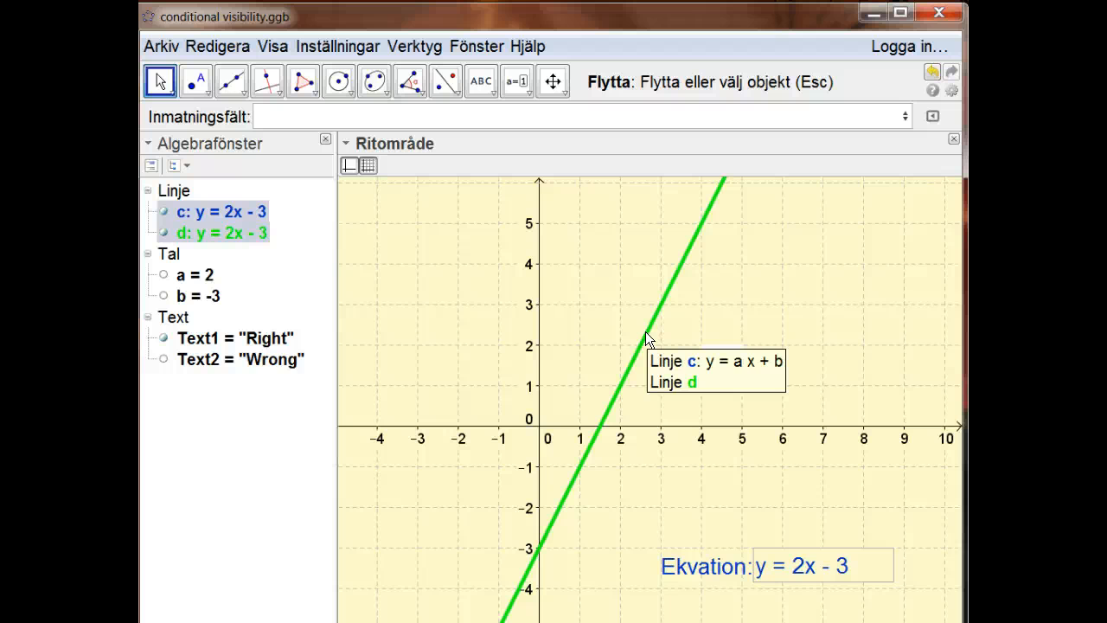
click(221, 209)
right_click(220, 211)
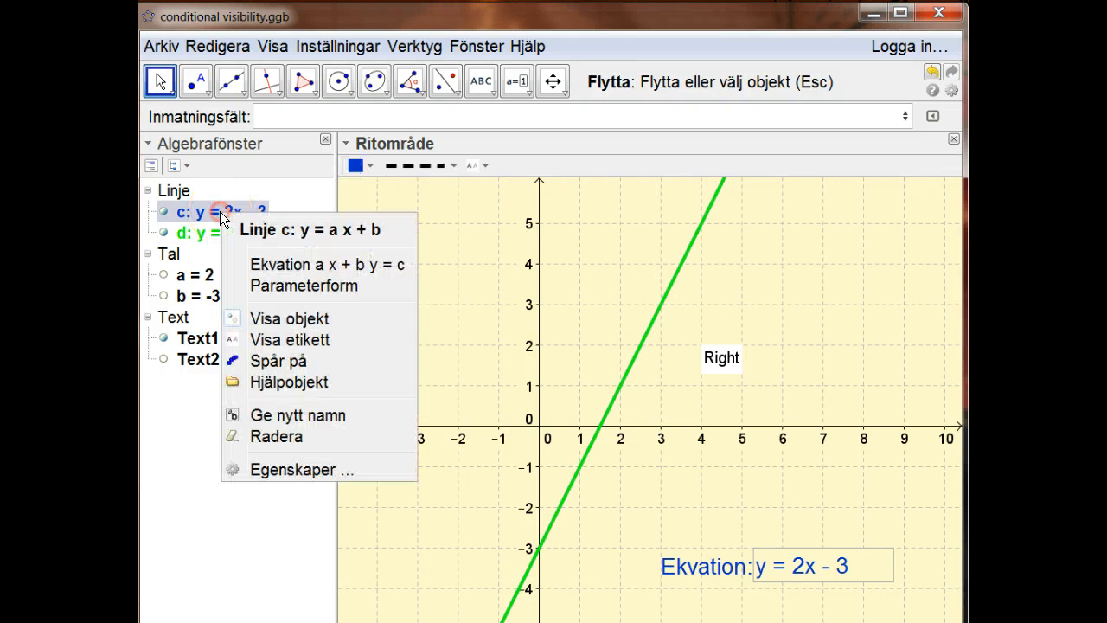
click(289, 468)
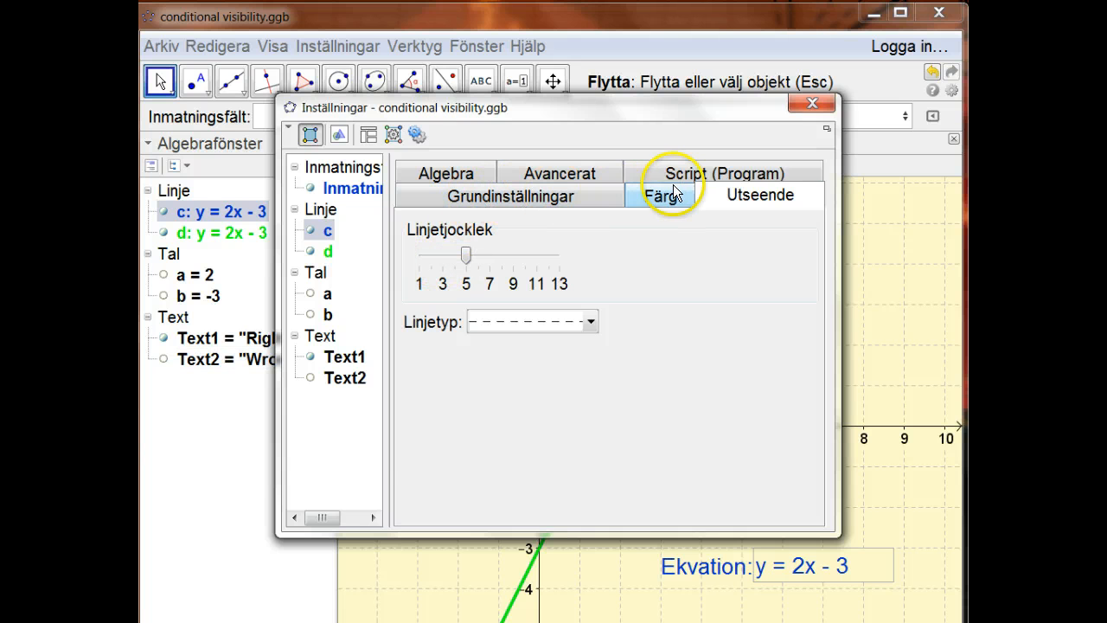
click(217, 337)
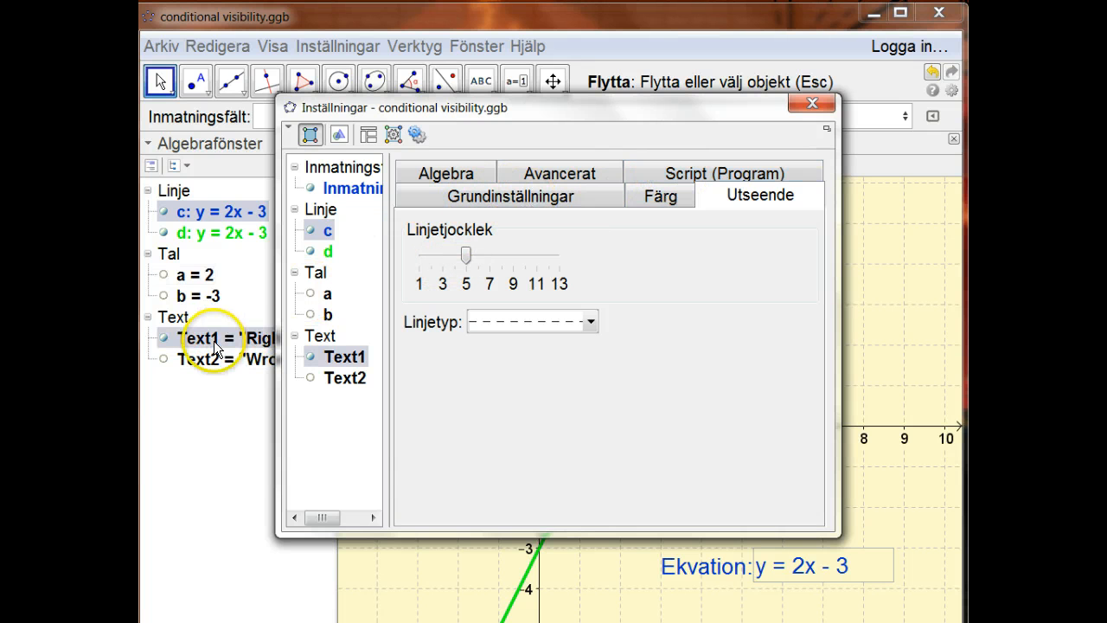
click(531, 176)
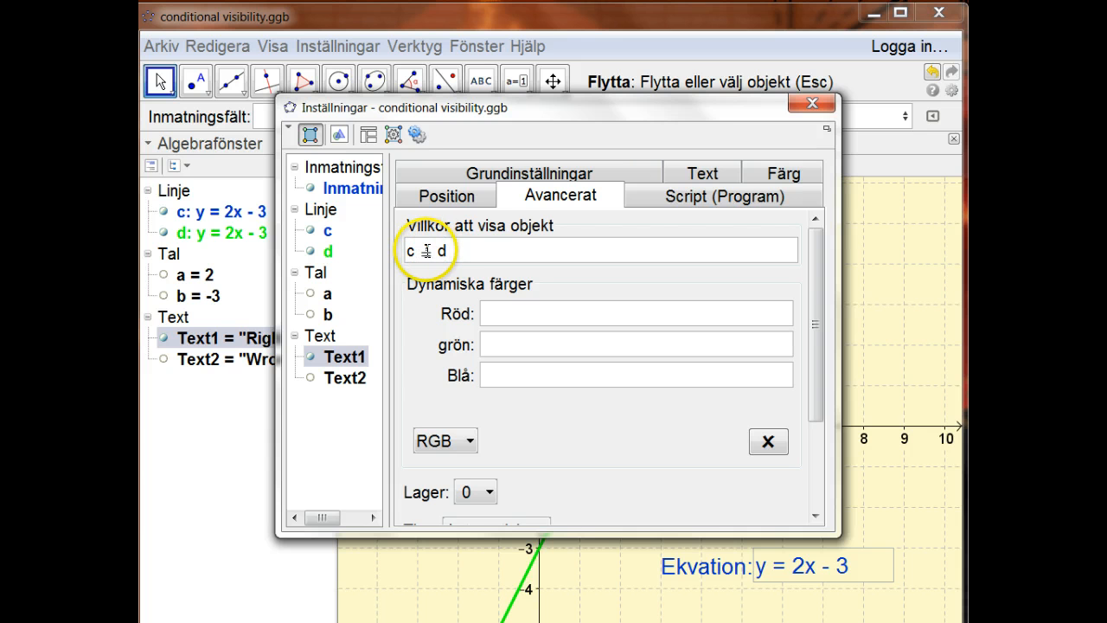
click(686, 250)
click(788, 249)
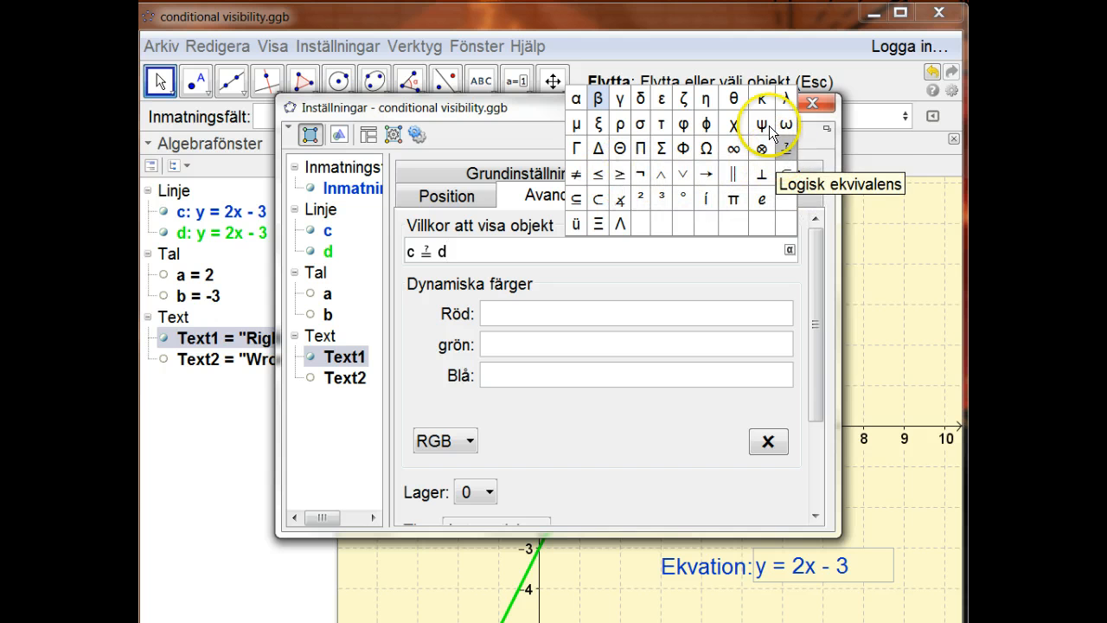
click(645, 254)
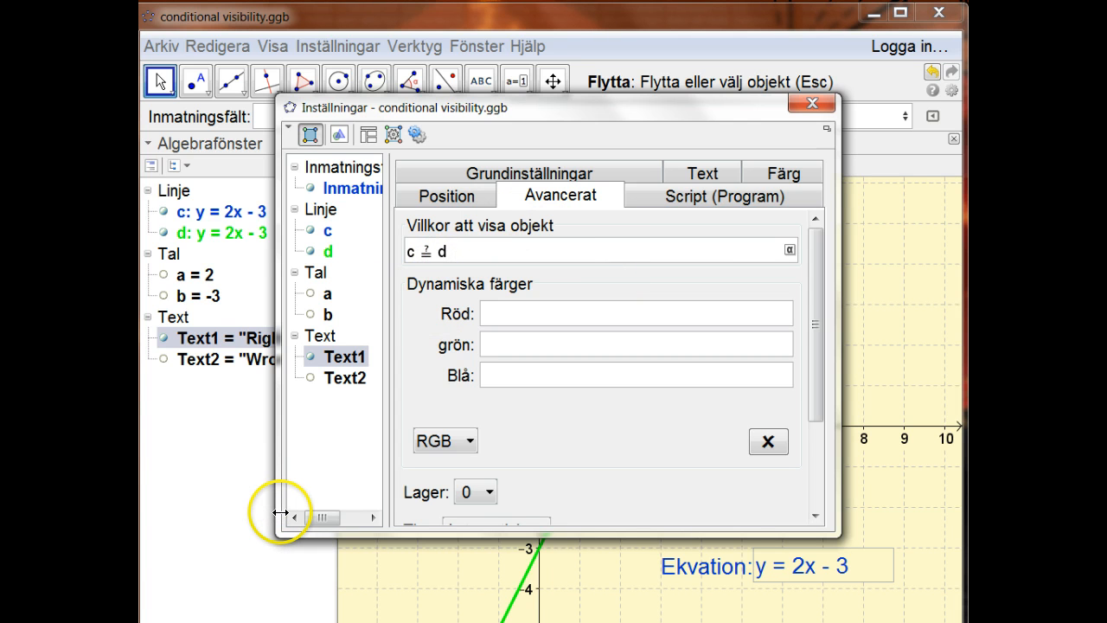
Demonstrate the equality operator by retyping Text1's visibility condition as c == d.
key(BackSpace)
key(BackSpace)
key(BackSpace)
key(BackSpace)
text(==)
text( d)
key(Return)
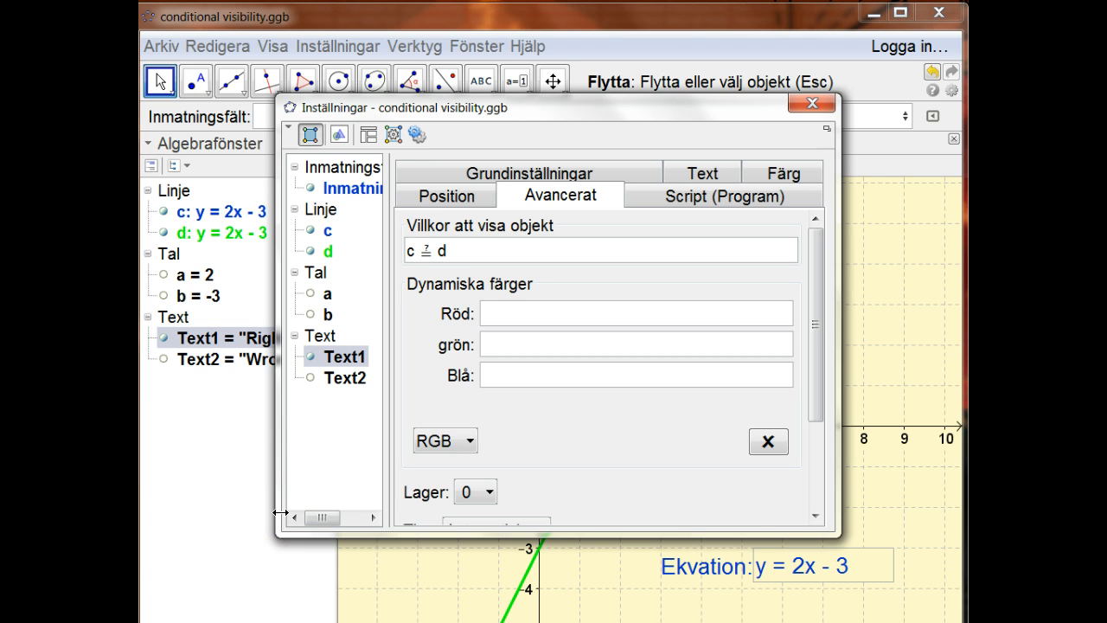
Change the visibility condition of Text1 to c != d.
click(465, 252)
key(BackSpace)
key(BackSpace)
key(BackSpace)
text(!= d)
key(Return)
Change the visibility condition of Text1 to c <> d.
click(466, 252)
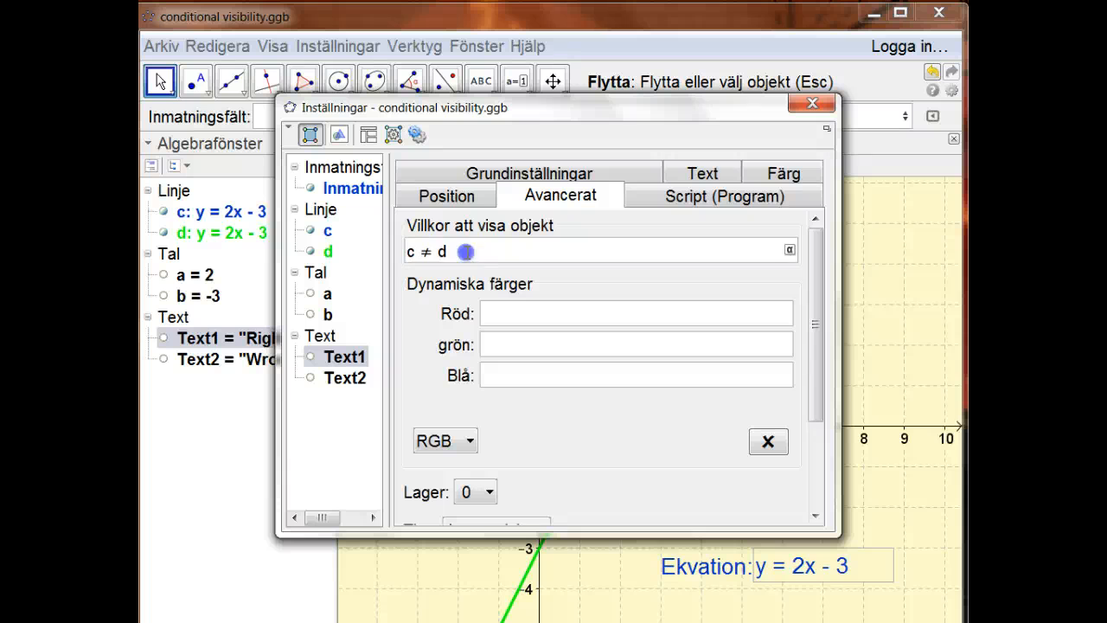
key(BackSpace)
key(BackSpace)
Try c <= d as the visibility condition of Text1 and dismiss the error.
key(BackSpace)
key(BackSpace)
text(<> d)
key(Return)
click(467, 251)
key(BackSpace)
key(BackSpace)
key(BackSpace)
key(BackSpace)
text(<=)
text( d)
key(Return)
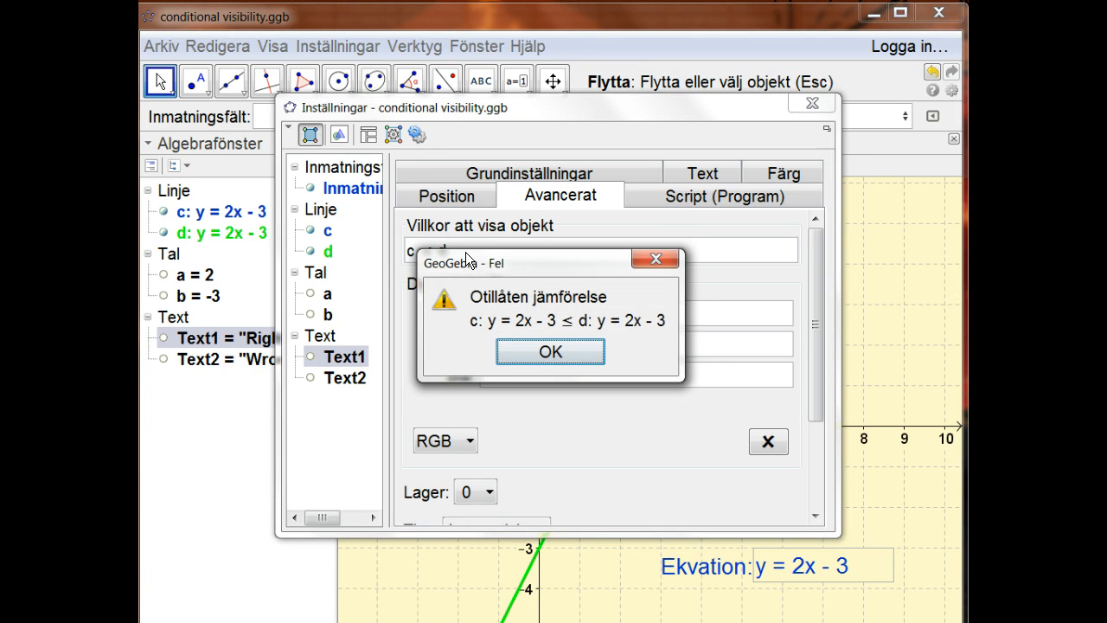
key(Return)
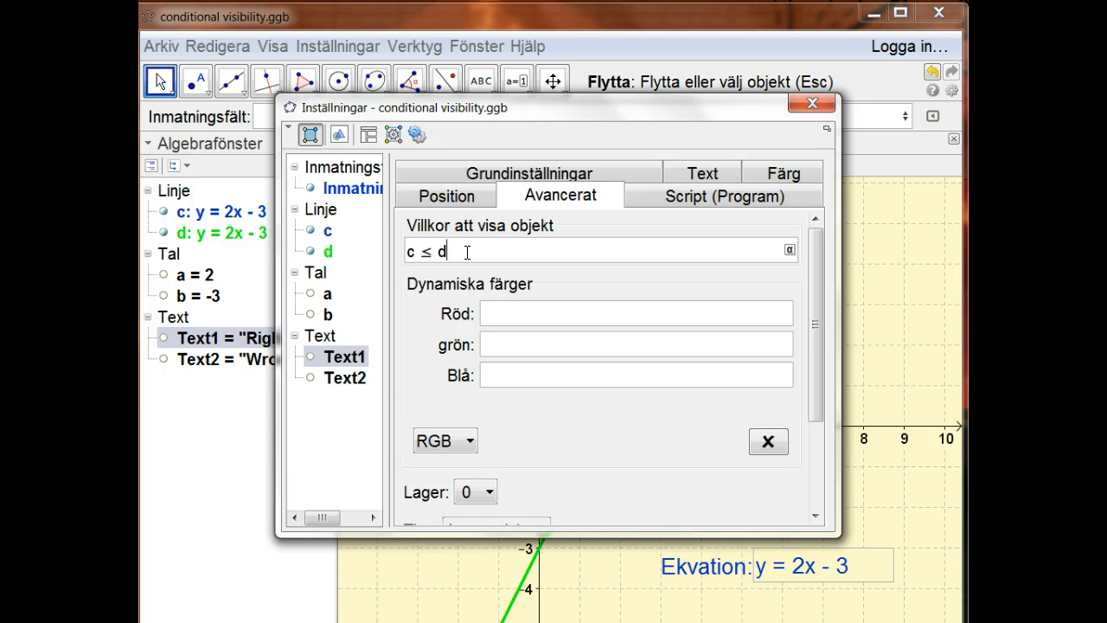
Try c >= d as the visibility condition of Text1 and dismiss the error.
key(BackSpace)
key(BackSpace)
key(BackSpace)
key(BackSpace)
text(>= d)
key(Return)
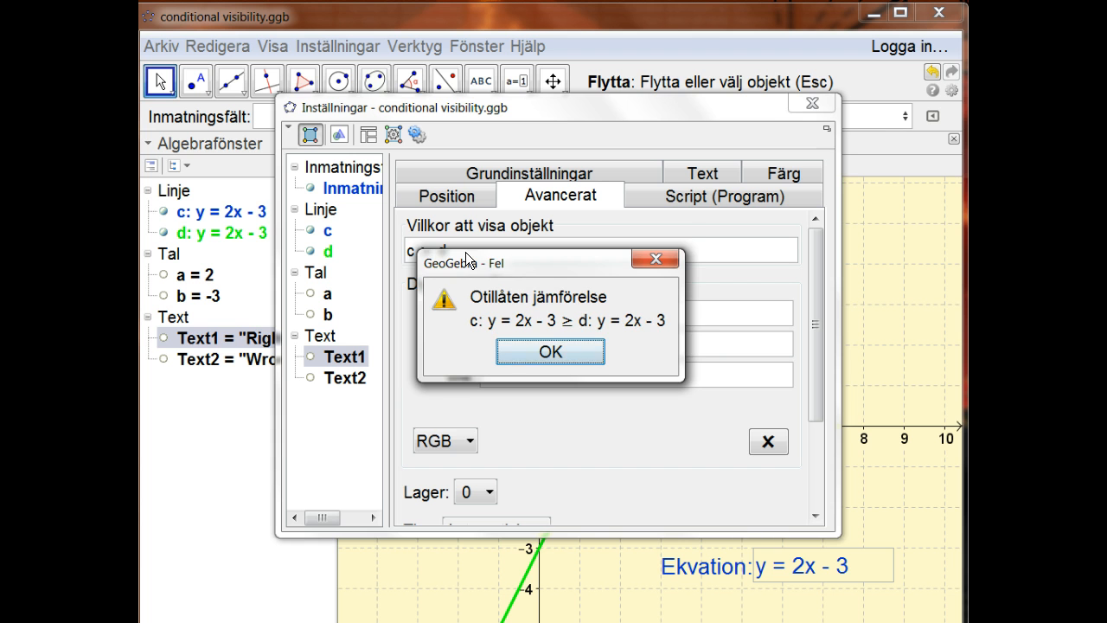
key(Return)
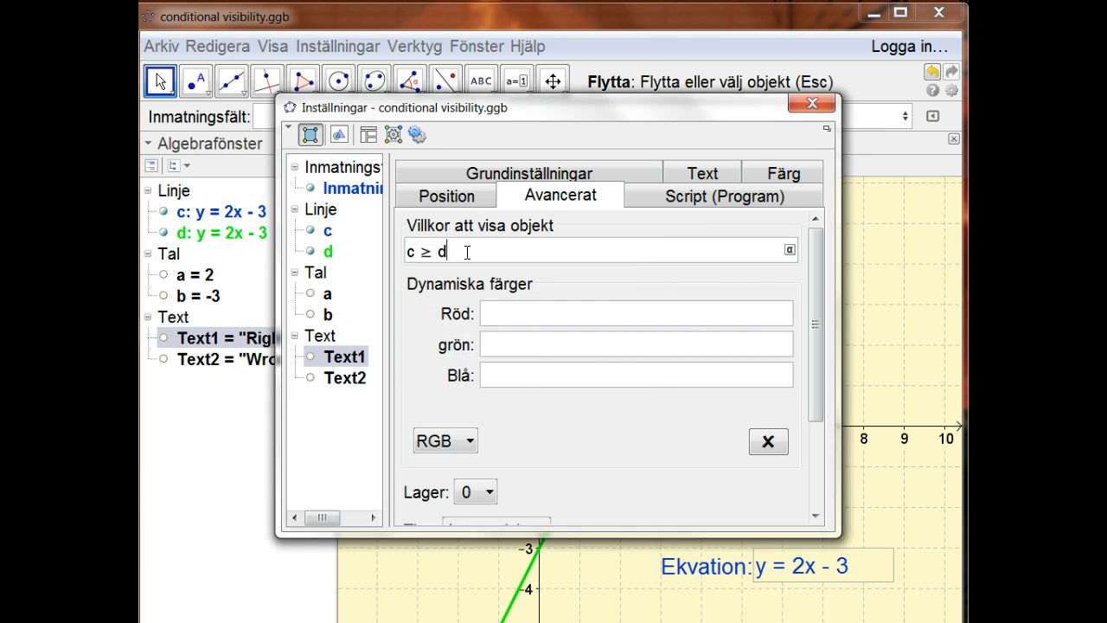
Restore the visibility condition of Text1 to c == d and close the settings.
key(BackSpace)
key(BackSpace)
key(BackSpace)
text(== d)
key(Return)
click(799, 101)
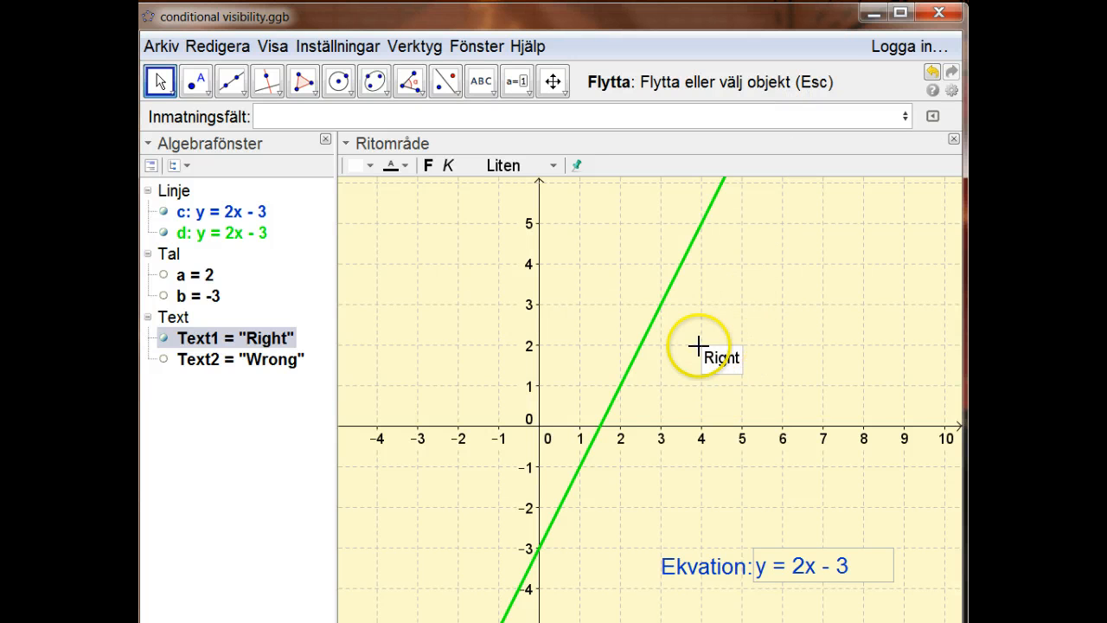